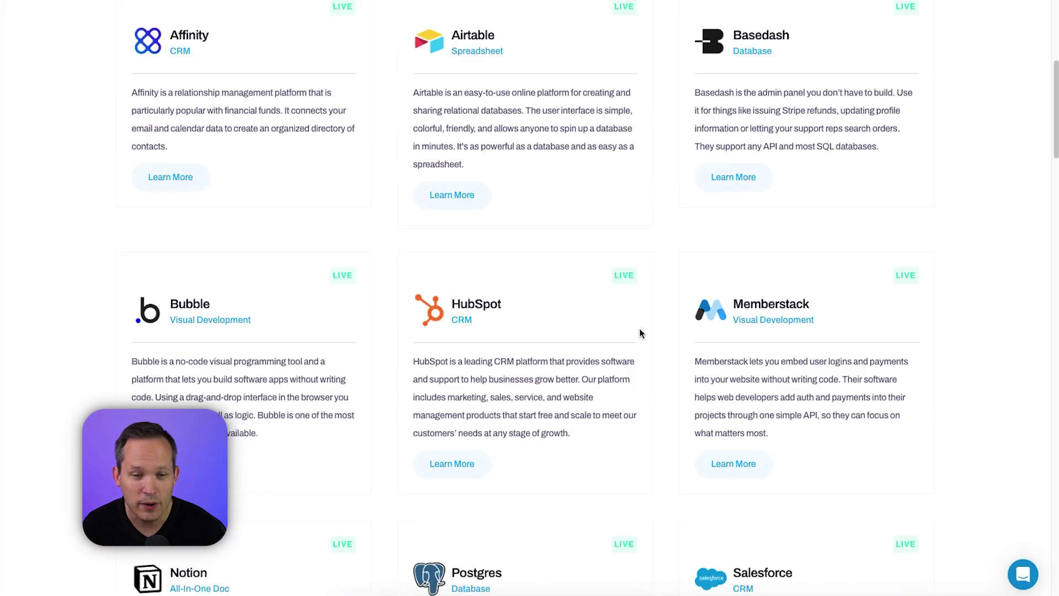
Go to the Template Packs gallery from the Whalesync site's top navigation.
{"action": "scroll", "coordinate": [639, 329], "scroll_direction": "up", "scroll_amount": 12}
{"action": "mouse_move", "coordinate": [379, 62]}
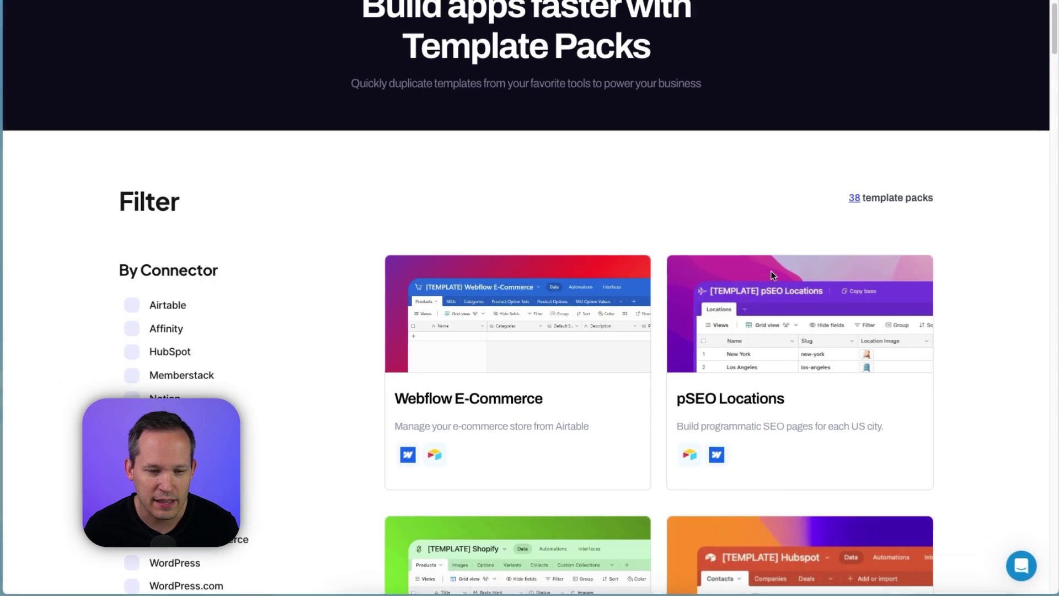
Open the HubSpot template pack and copy its Airtable template base.
{"action": "scroll", "coordinate": [772, 274], "scroll_direction": "down", "scroll_amount": 3}
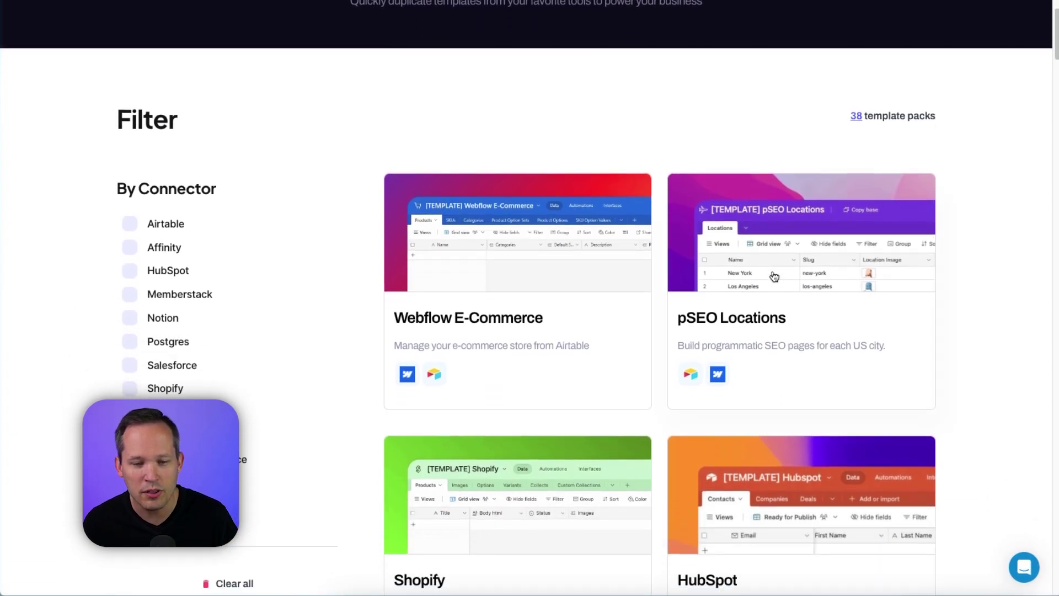
{"action": "scroll", "coordinate": [774, 275], "scroll_direction": "down", "scroll_amount": 2}
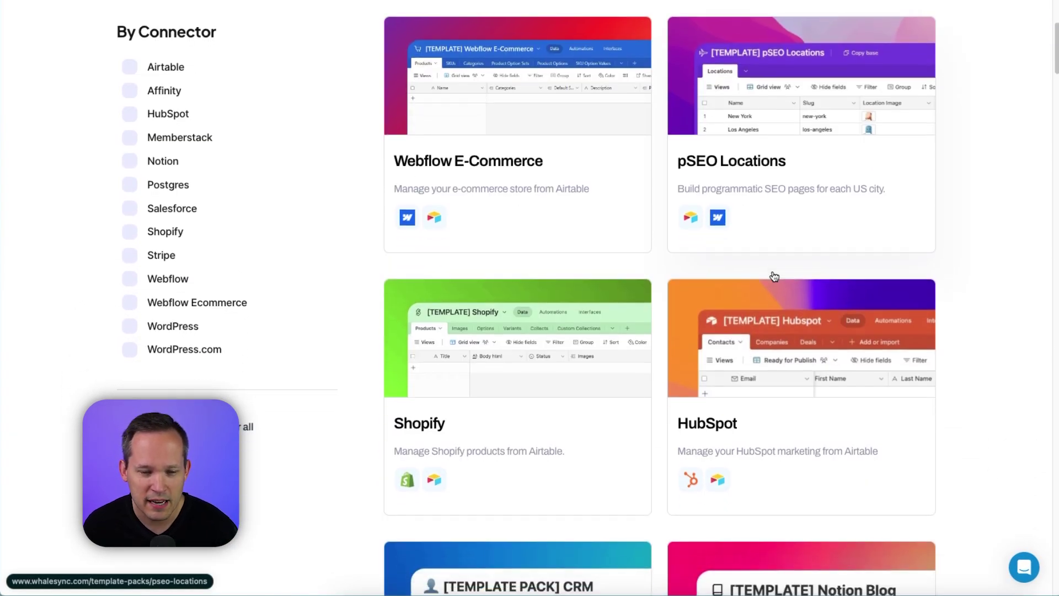
{"action": "scroll", "coordinate": [772, 275], "scroll_direction": "down", "scroll_amount": 1}
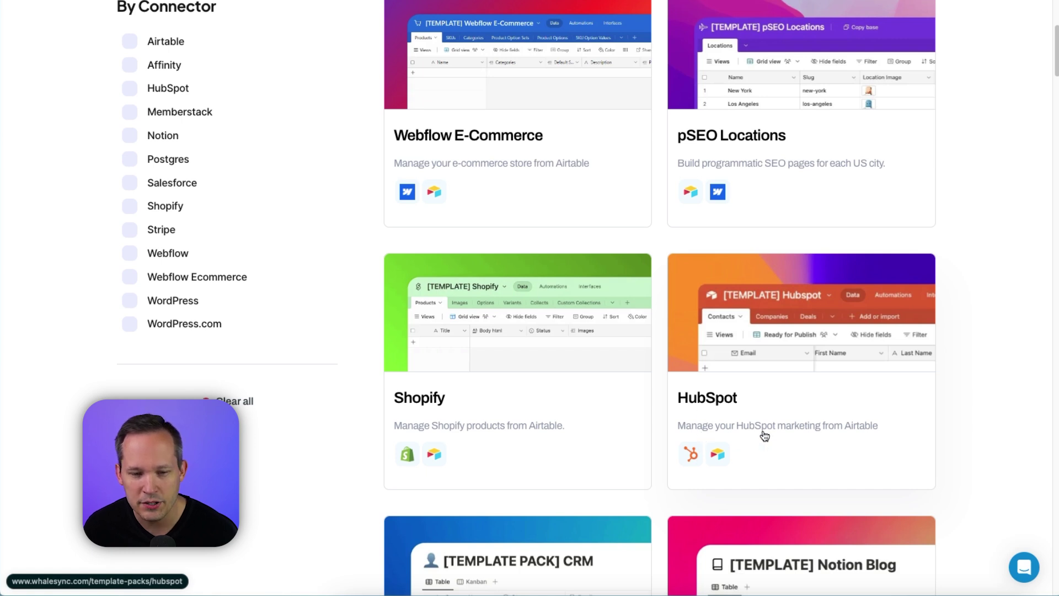
{"action": "left_click", "coordinate": [786, 370]}
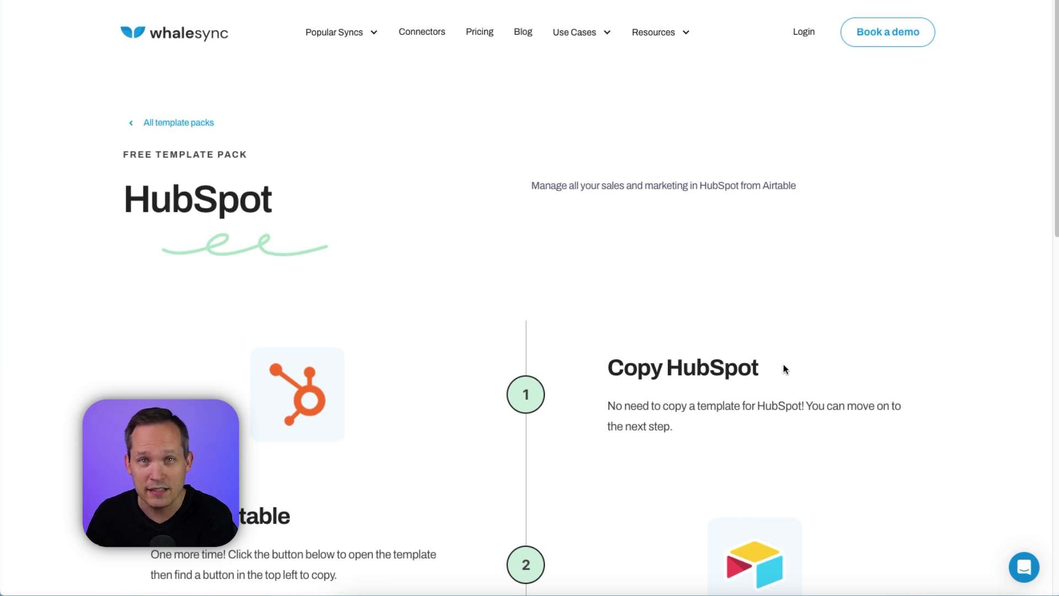
{"action": "scroll", "coordinate": [264, 296], "scroll_direction": "down", "scroll_amount": 4}
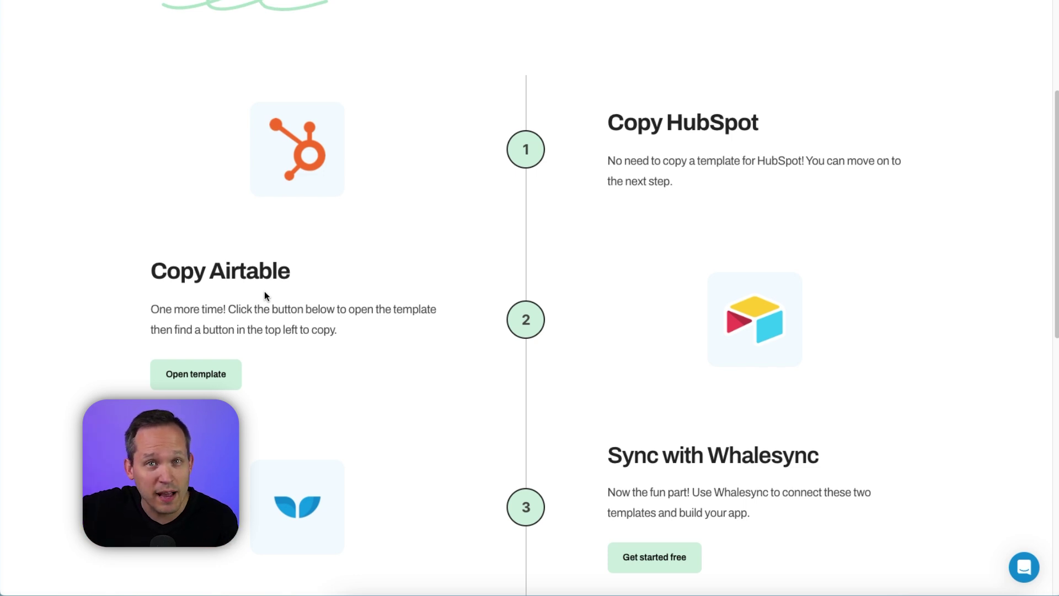
{"action": "left_click", "coordinate": [192, 370]}
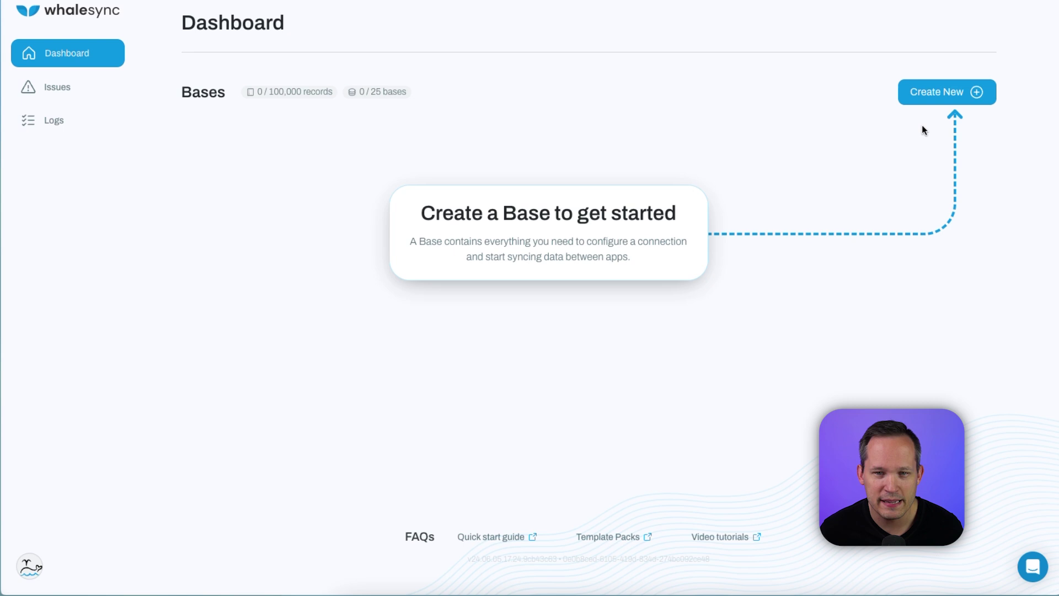
Create a new base and connect HubSpot as the first app using the chosen account.
{"action": "left_click", "coordinate": [929, 97]}
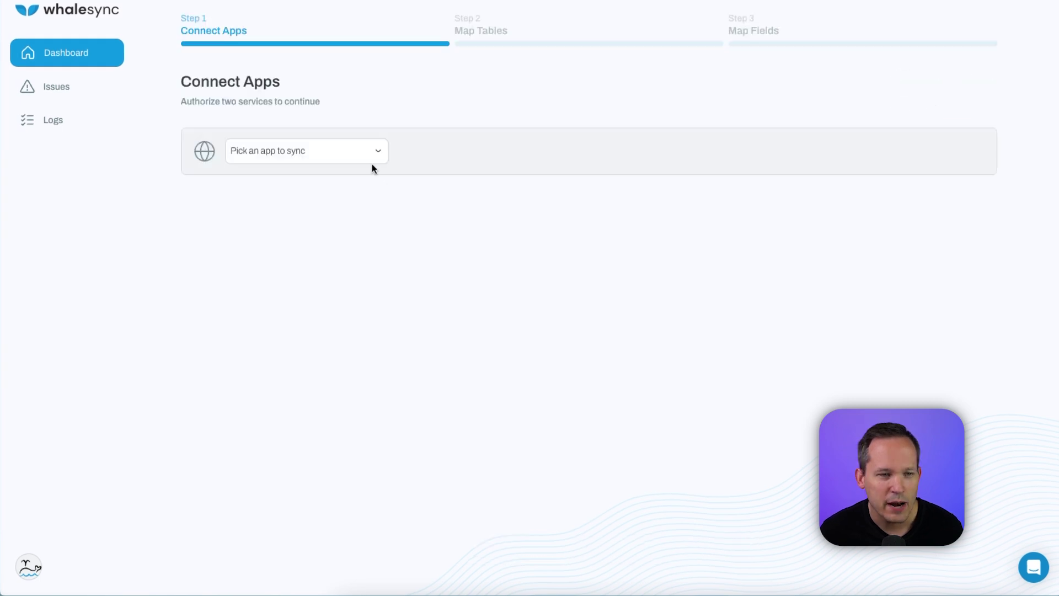
{"action": "left_click", "coordinate": [372, 163]}
{"action": "left_click", "coordinate": [304, 250]}
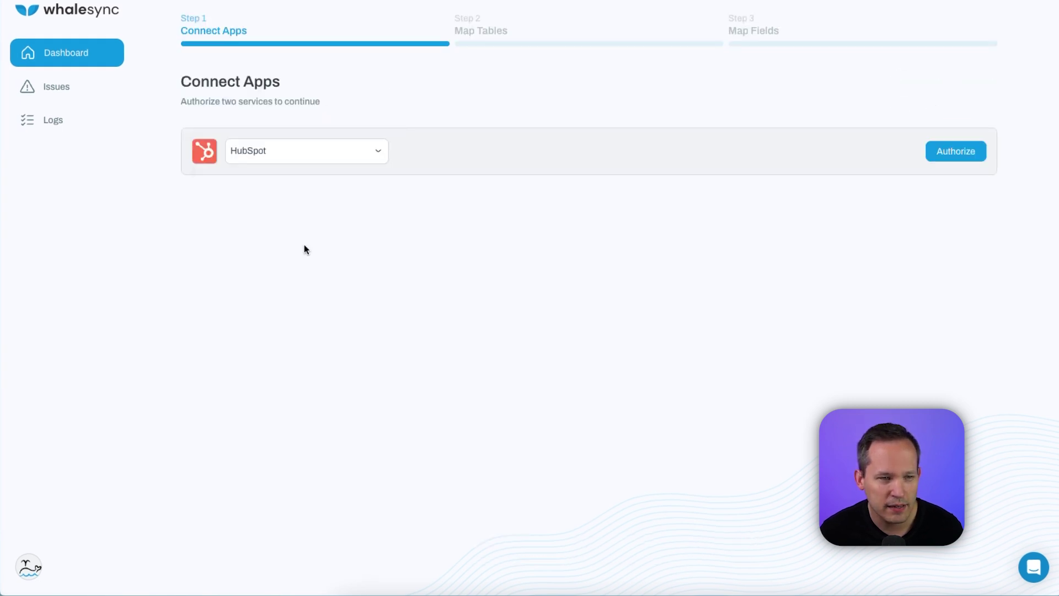
{"action": "left_click", "coordinate": [964, 158]}
{"action": "left_click", "coordinate": [354, 325]}
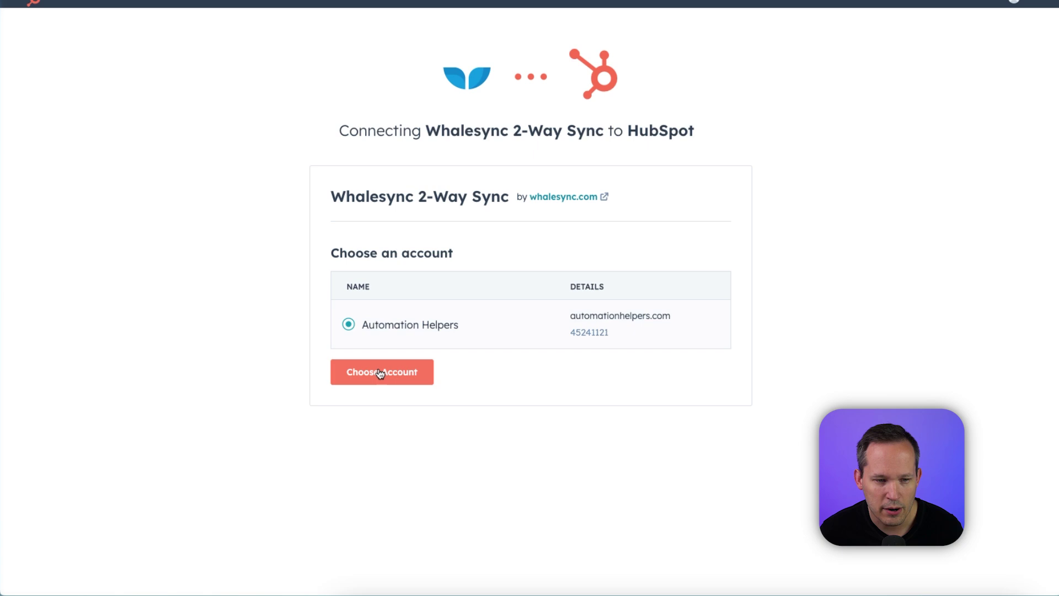
{"action": "left_click", "coordinate": [380, 373]}
{"action": "left_click", "coordinate": [922, 225]}
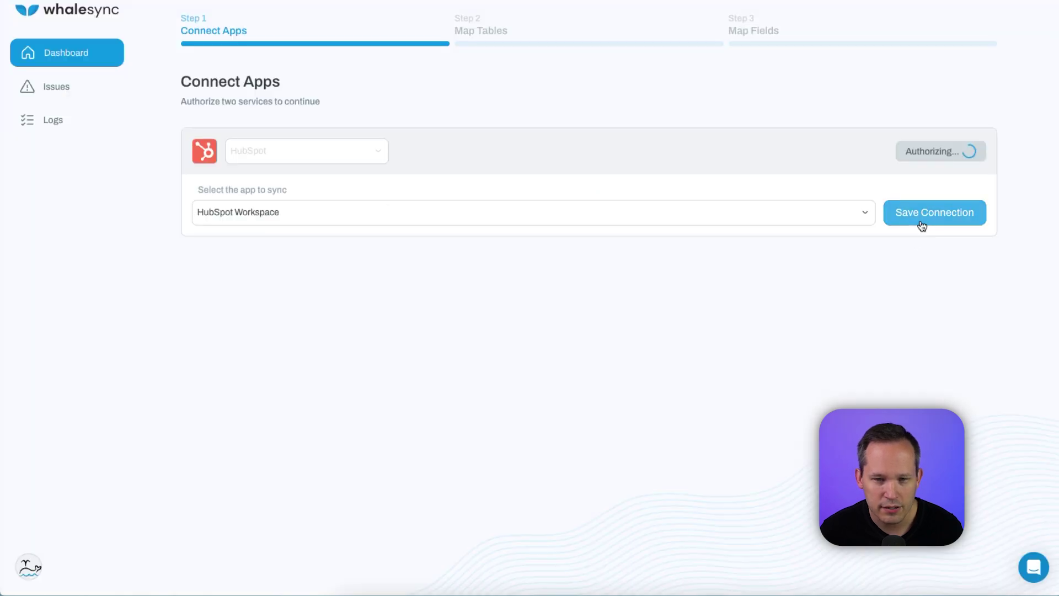
Add Airtable as the second app, authorizing it with the template base's share link.
{"action": "left_click", "coordinate": [378, 397]}
{"action": "left_click", "coordinate": [331, 413]}
{"action": "left_click", "coordinate": [984, 396]}
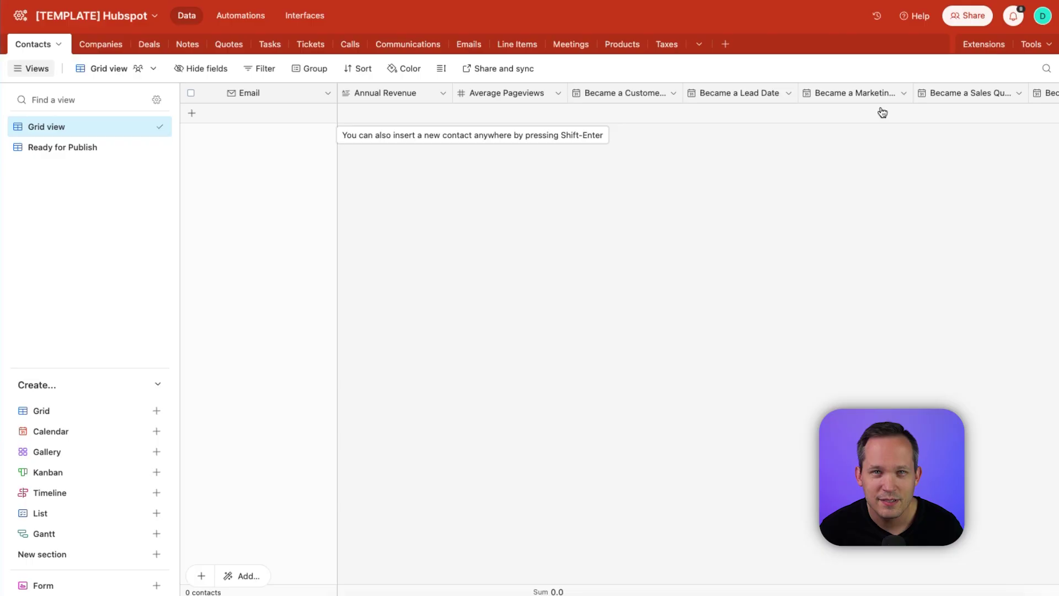
{"action": "left_click", "coordinate": [953, 19]}
{"action": "left_click", "coordinate": [579, 238]}
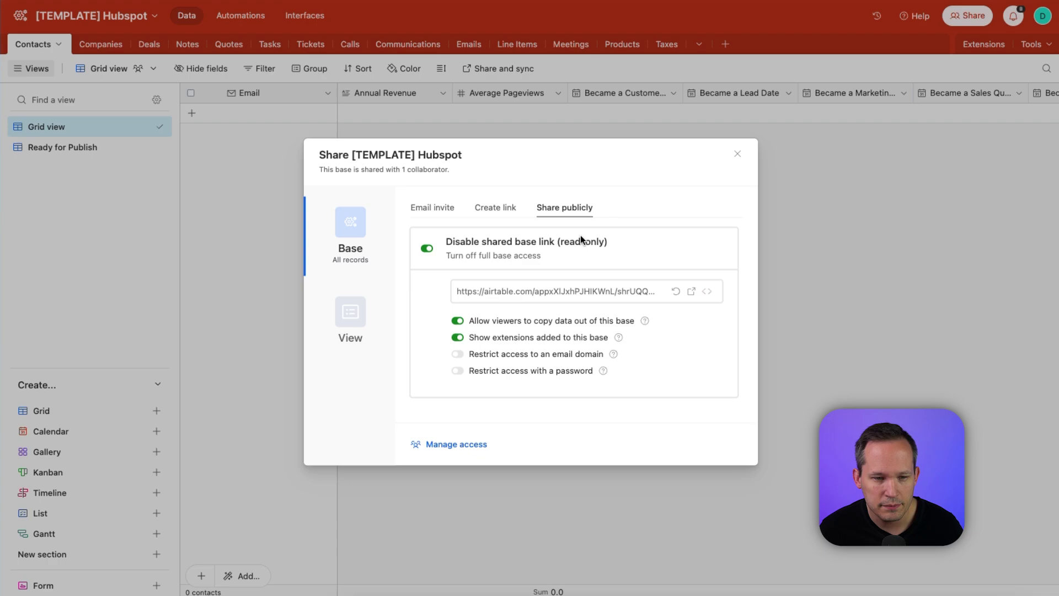
{"action": "left_click", "coordinate": [591, 296]}
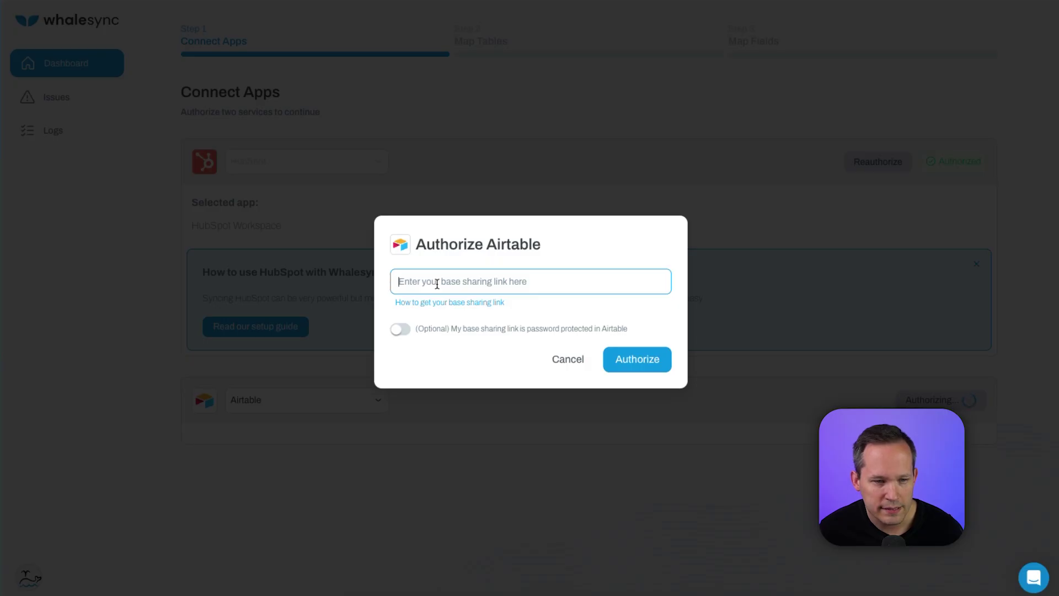
{"action": "key", "text": "ctrl+v"}
{"action": "key", "text": "Return"}
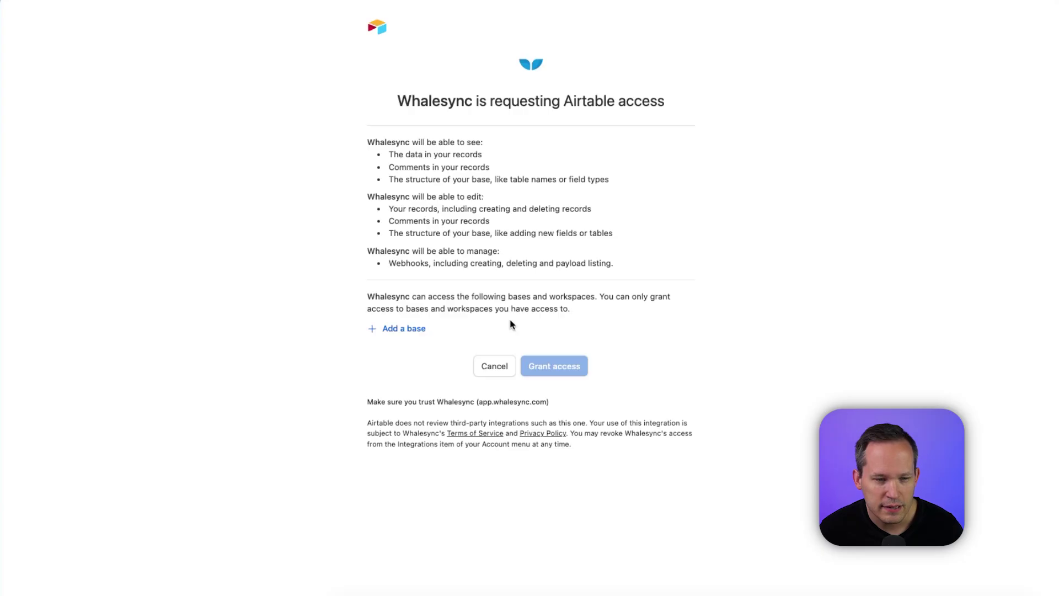
Grant Whalesync access to the [TEMPLATE] Hubspot base and save the Airtable connection.
{"action": "left_click", "coordinate": [416, 329]}
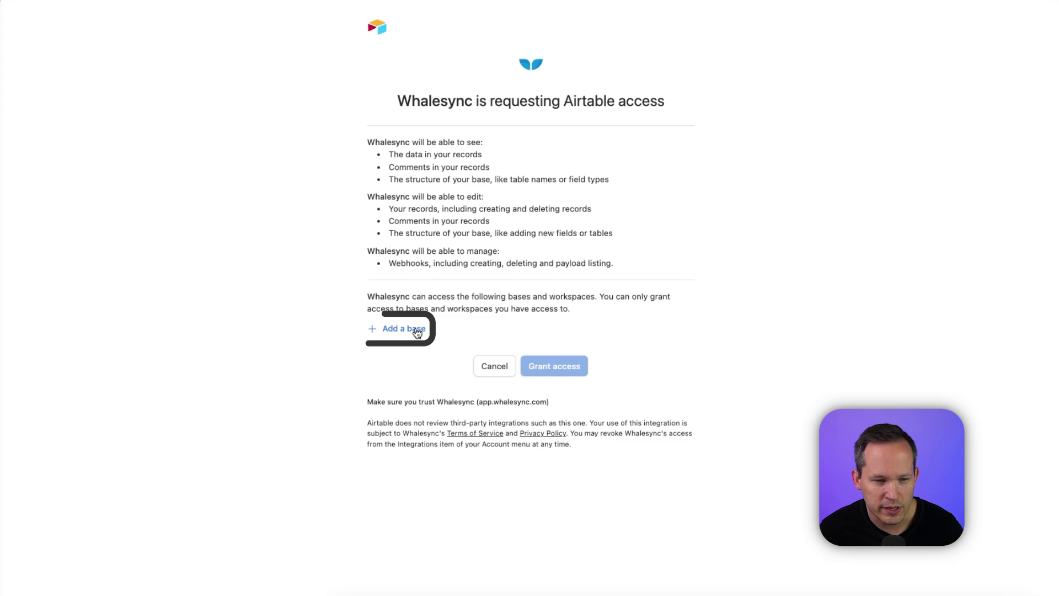
{"action": "type", "text": "hubspot"}
{"action": "left_click", "coordinate": [485, 418]}
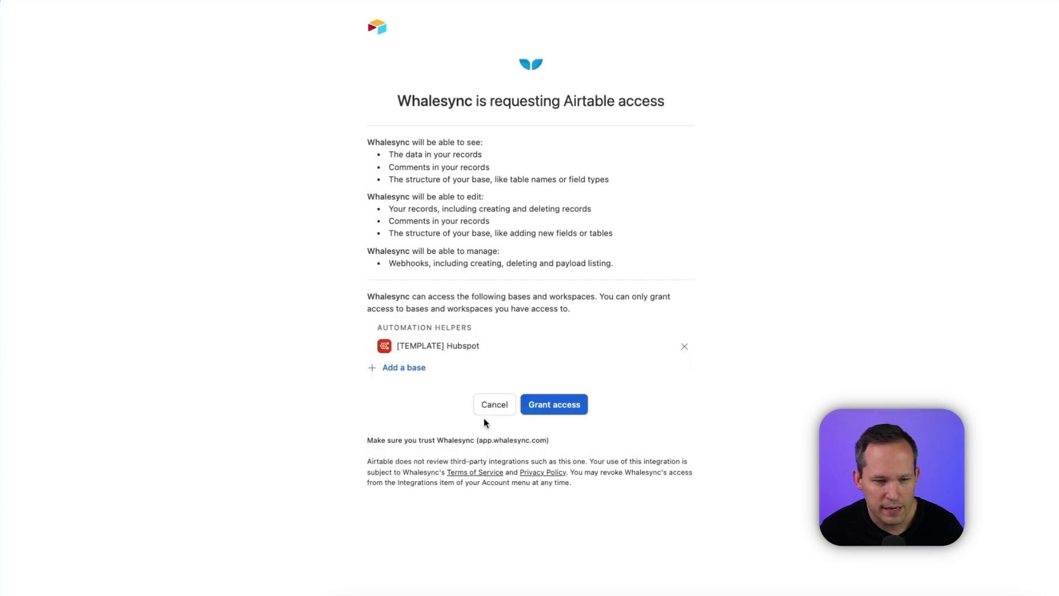
{"action": "left_click", "coordinate": [546, 404]}
{"action": "left_click", "coordinate": [927, 461]}
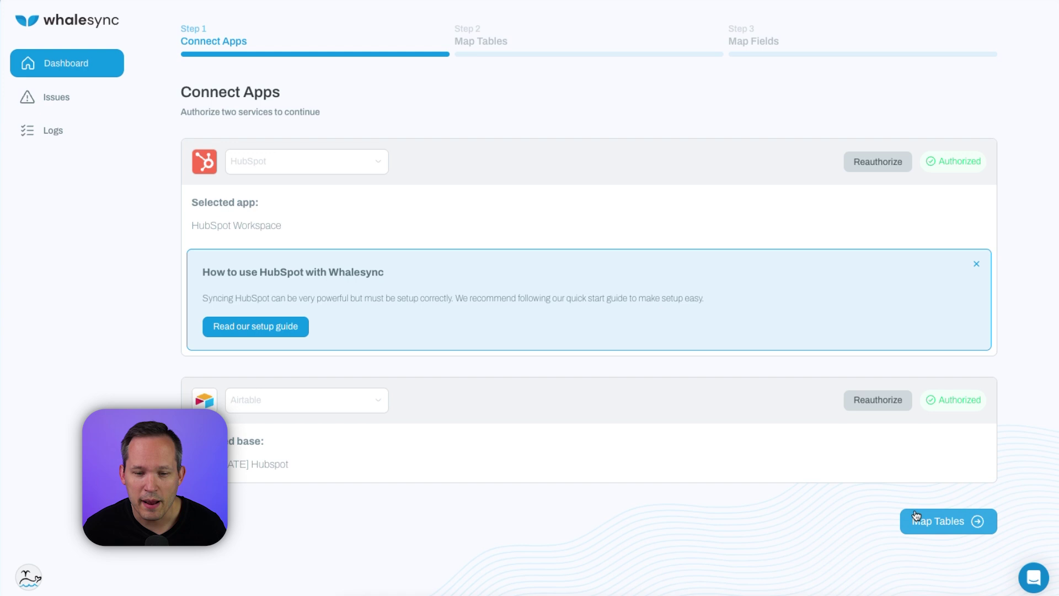
Remove Calls, Communications, Deals, Emails, Line Items, Tickets, Taxes, Tasks, Quotes, Products, Notes and Meetings tables.
{"action": "left_click", "coordinate": [920, 521]}
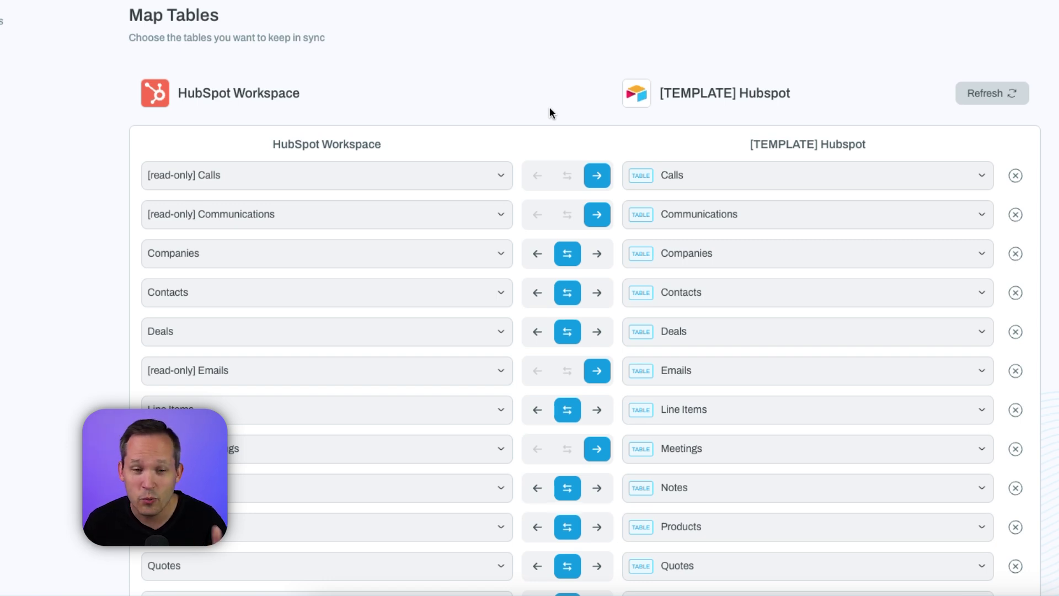
{"action": "scroll", "coordinate": [503, 229], "scroll_direction": "down", "scroll_amount": 1}
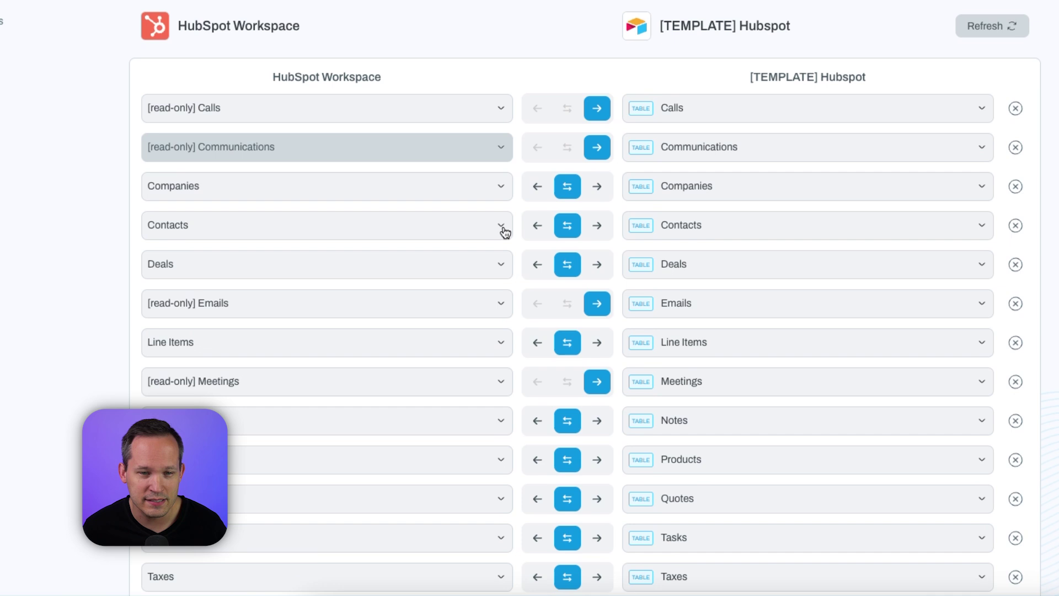
{"action": "scroll", "coordinate": [504, 230], "scroll_direction": "down", "scroll_amount": 1}
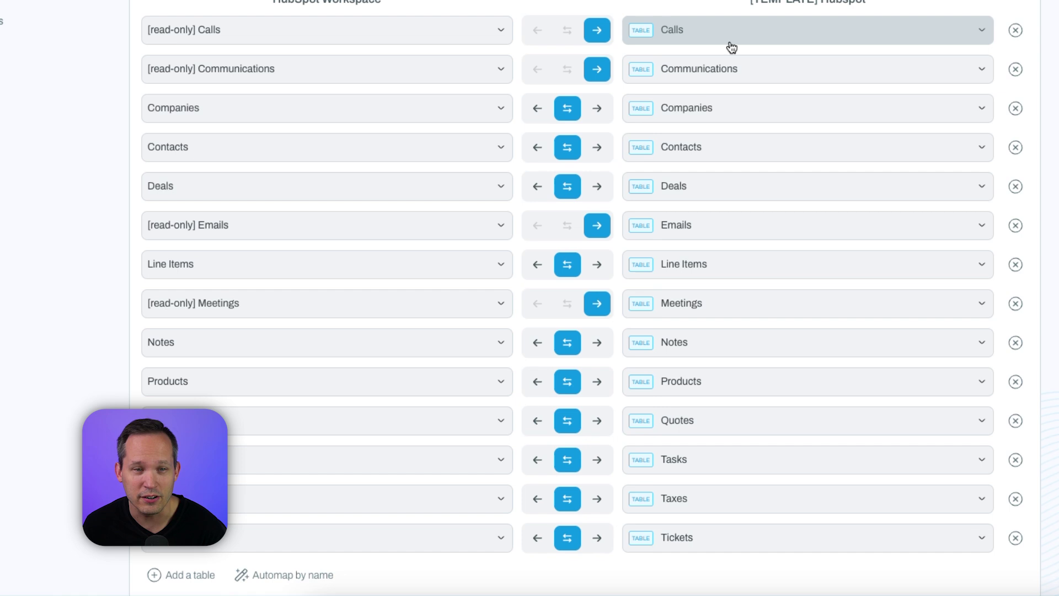
{"action": "left_click", "coordinate": [1018, 37]}
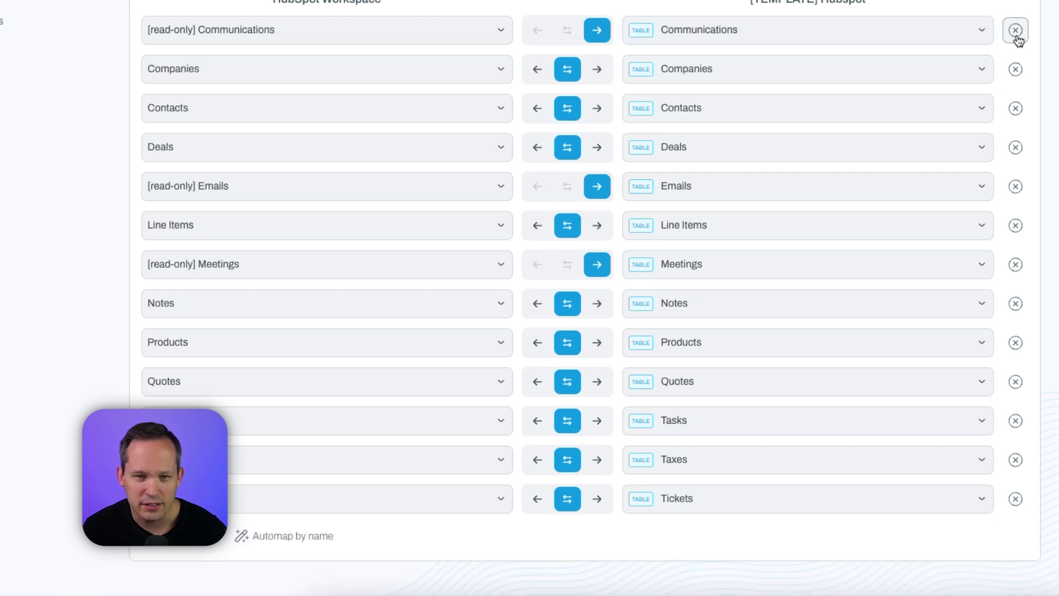
{"action": "left_click", "coordinate": [1017, 37]}
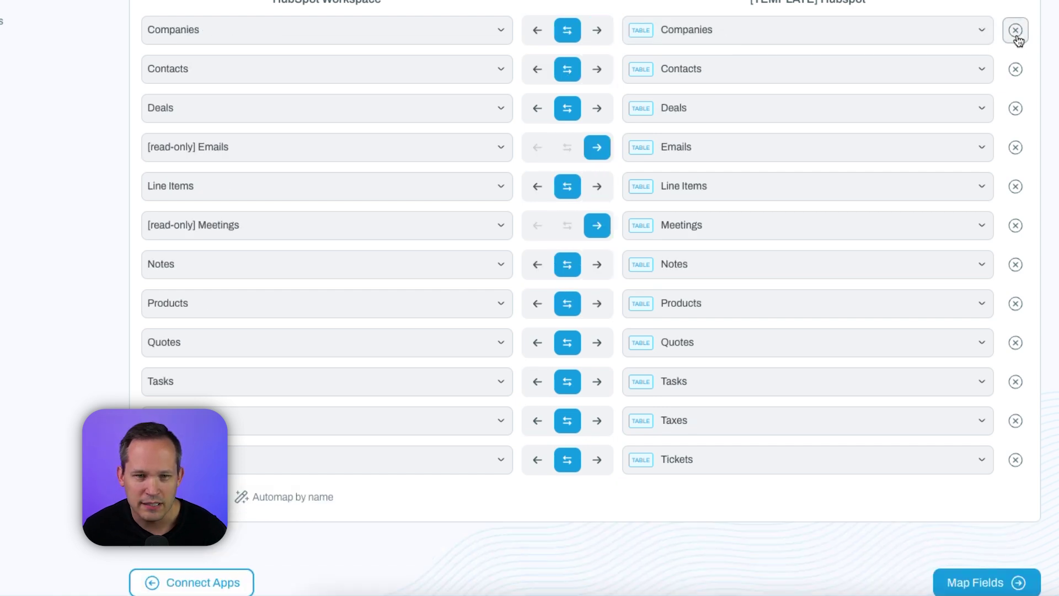
{"action": "left_click", "coordinate": [1016, 109]}
{"action": "left_click", "coordinate": [1015, 111]}
{"action": "left_click", "coordinate": [1015, 138]}
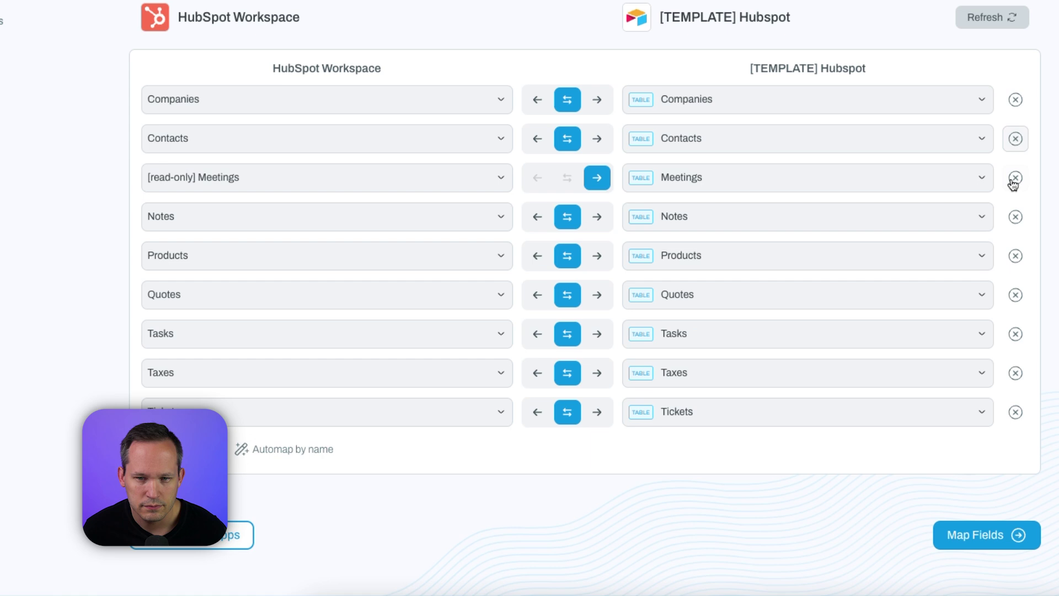
{"action": "left_click", "coordinate": [1017, 411]}
{"action": "left_click", "coordinate": [1018, 412]}
{"action": "left_click", "coordinate": [1025, 410]}
{"action": "left_click", "coordinate": [1026, 372]}
{"action": "left_click", "coordinate": [1026, 332]}
{"action": "left_click", "coordinate": [1026, 293]}
{"action": "left_click", "coordinate": [1026, 253]}
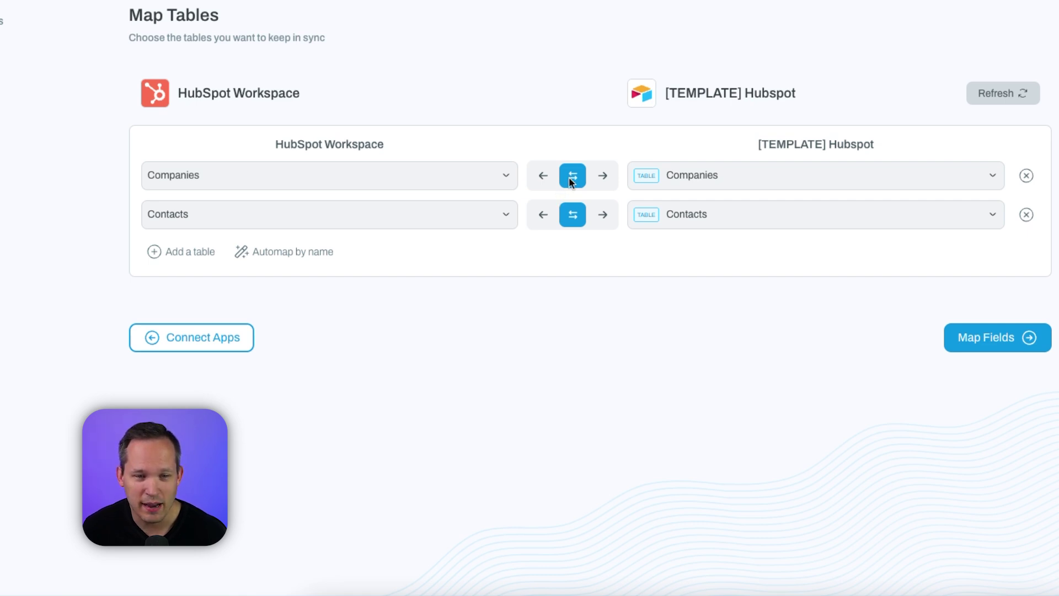
Leave Companies on two-way sync after cycling its direction, and proceed to field mapping.
{"action": "left_click", "coordinate": [600, 176]}
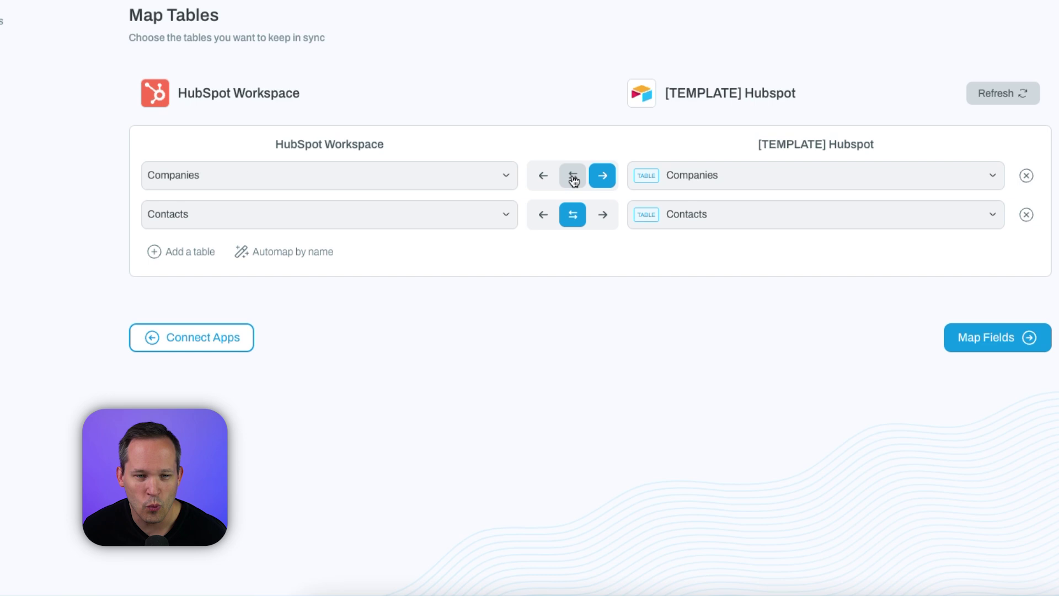
{"action": "left_click", "coordinate": [573, 178]}
{"action": "left_click", "coordinate": [544, 175]}
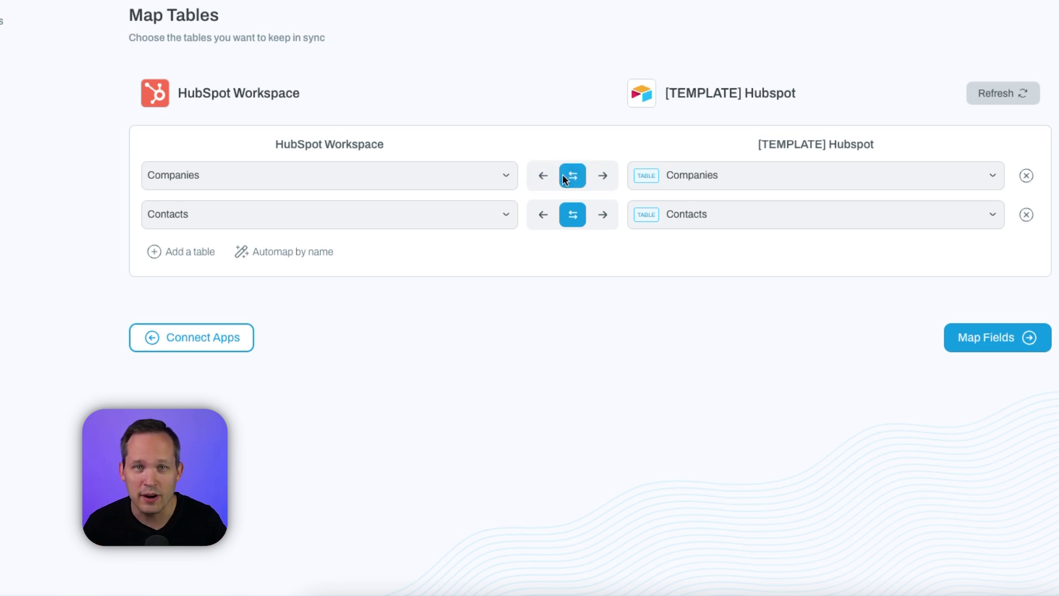
{"action": "left_click", "coordinate": [989, 337]}
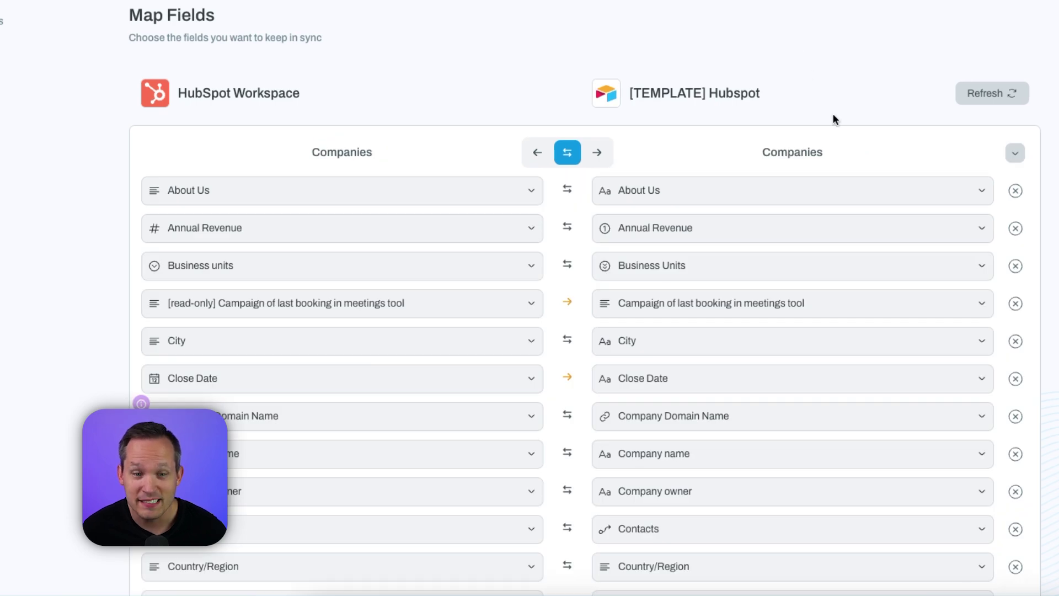
Drop the unmatched Deals and Notes link fields from the Companies mapping.
{"action": "scroll", "coordinate": [822, 234], "scroll_direction": "down", "scroll_amount": 1}
{"action": "scroll", "coordinate": [636, 253], "scroll_direction": "down", "scroll_amount": 1}
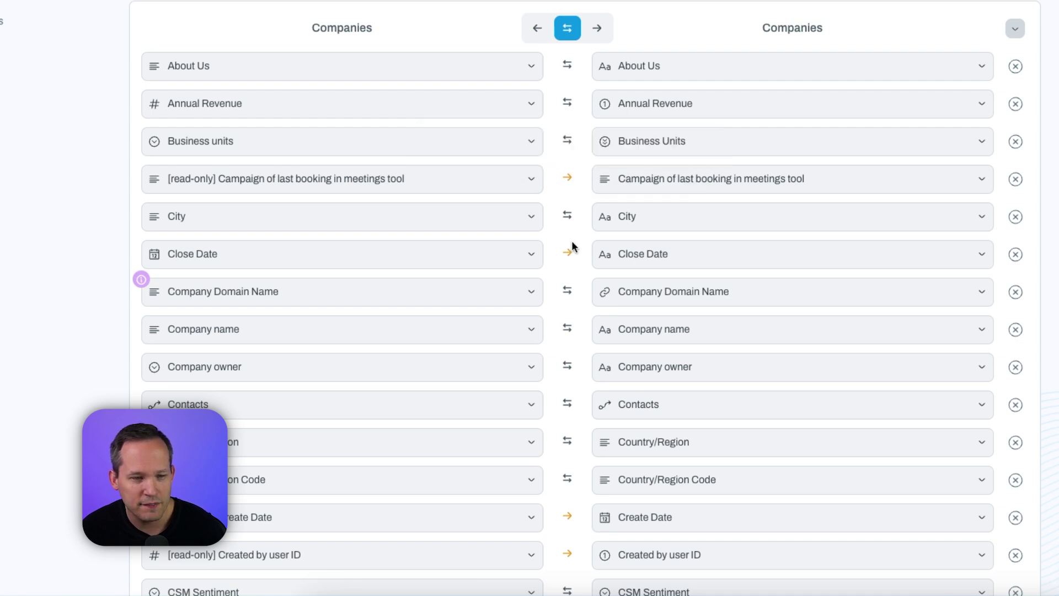
{"action": "scroll", "coordinate": [574, 200], "scroll_direction": "down", "scroll_amount": 1}
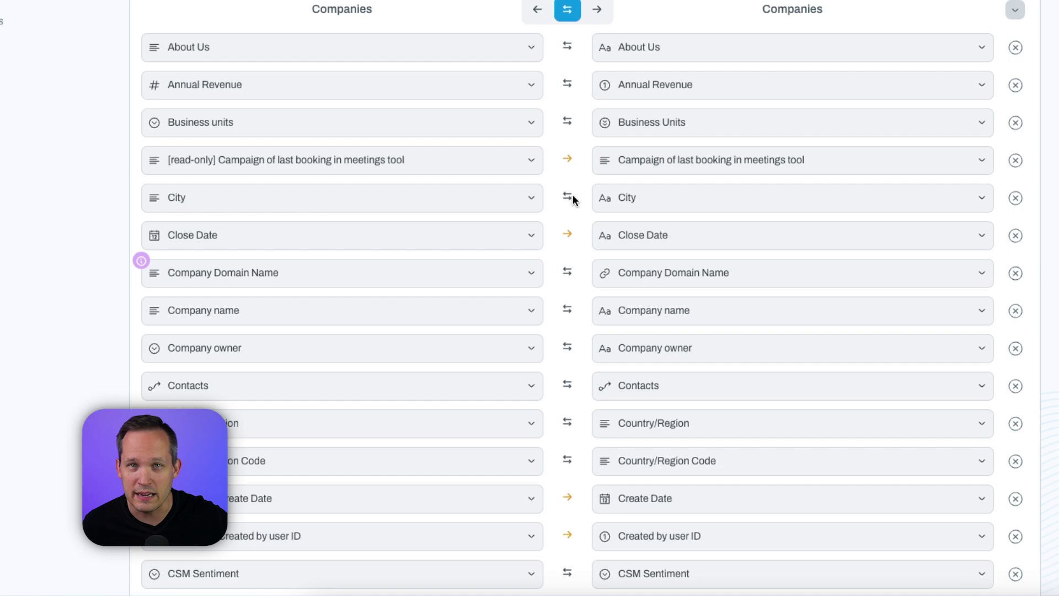
{"action": "scroll", "coordinate": [574, 201], "scroll_direction": "down", "scroll_amount": 5}
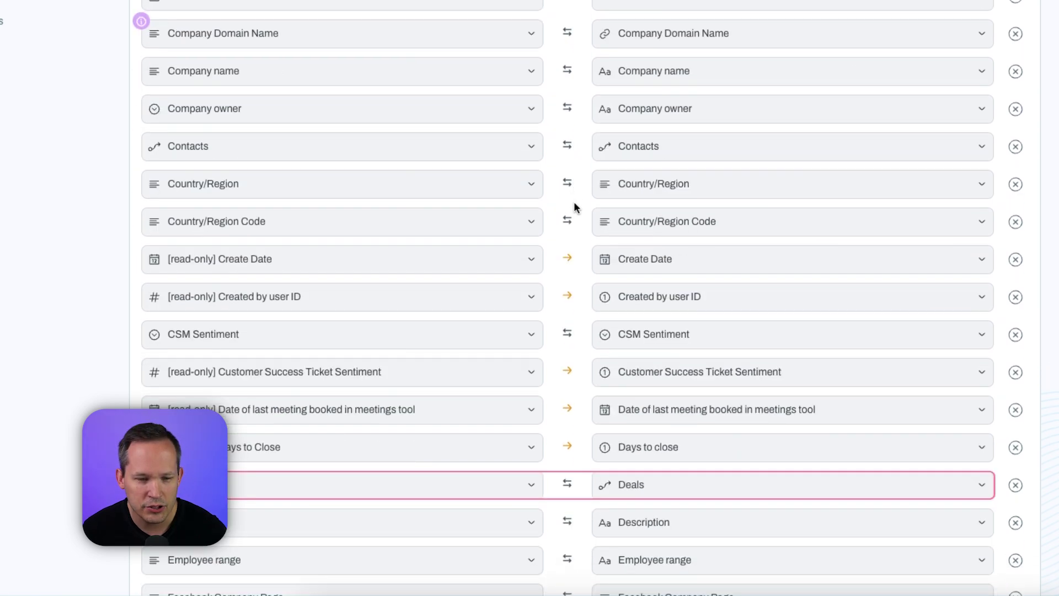
{"action": "scroll", "coordinate": [574, 201], "scroll_direction": "down", "scroll_amount": 1}
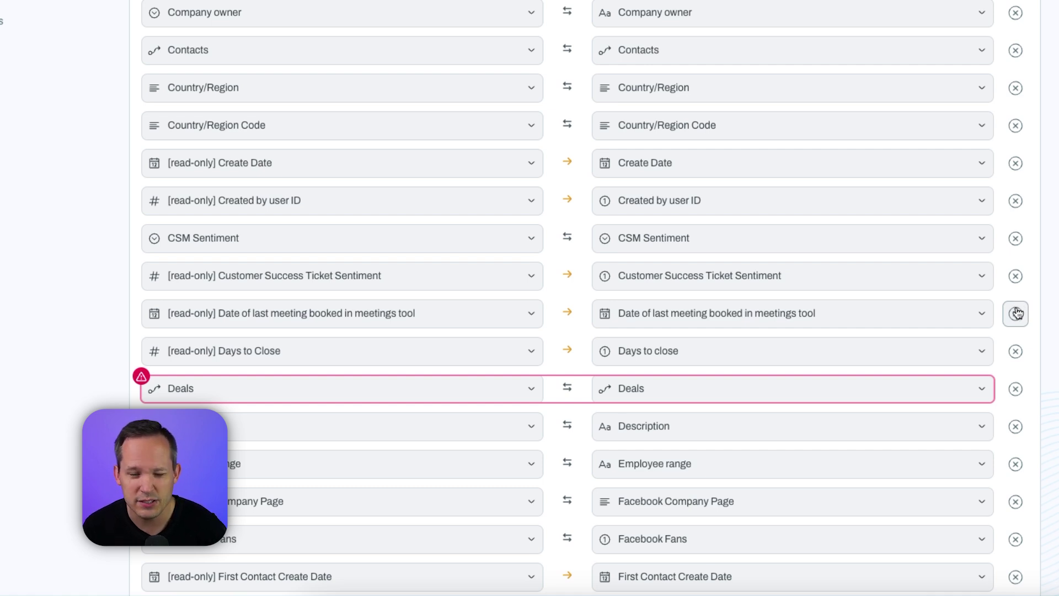
{"action": "scroll", "coordinate": [1016, 311], "scroll_direction": "down", "scroll_amount": 1}
{"action": "mouse_move", "coordinate": [140, 349]}
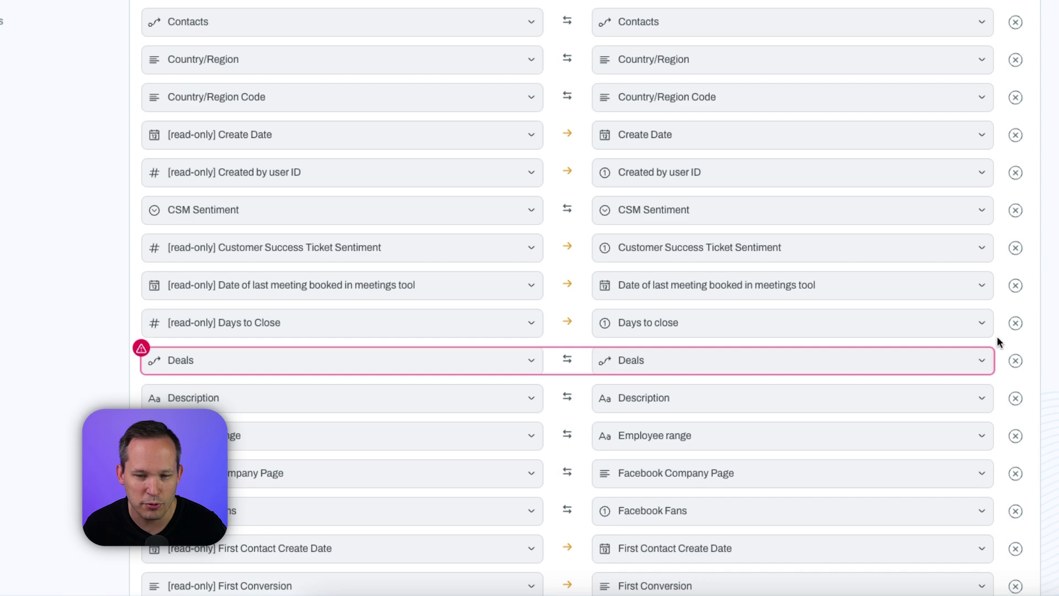
{"action": "left_click", "coordinate": [1016, 360]}
{"action": "scroll", "coordinate": [1016, 360], "scroll_direction": "down", "scroll_amount": 7}
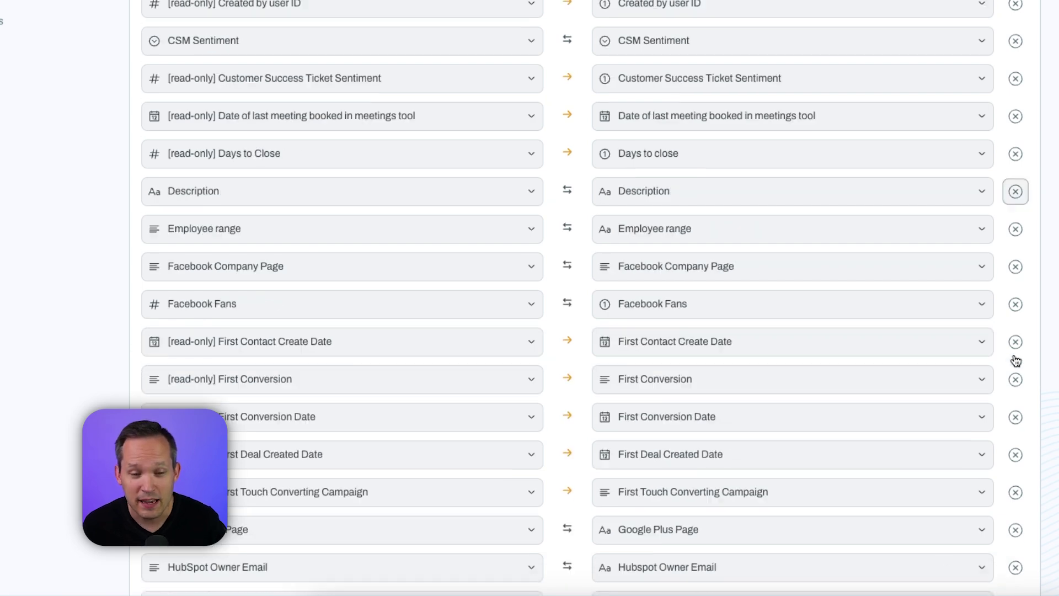
{"action": "scroll", "coordinate": [1015, 361], "scroll_direction": "down", "scroll_amount": 8}
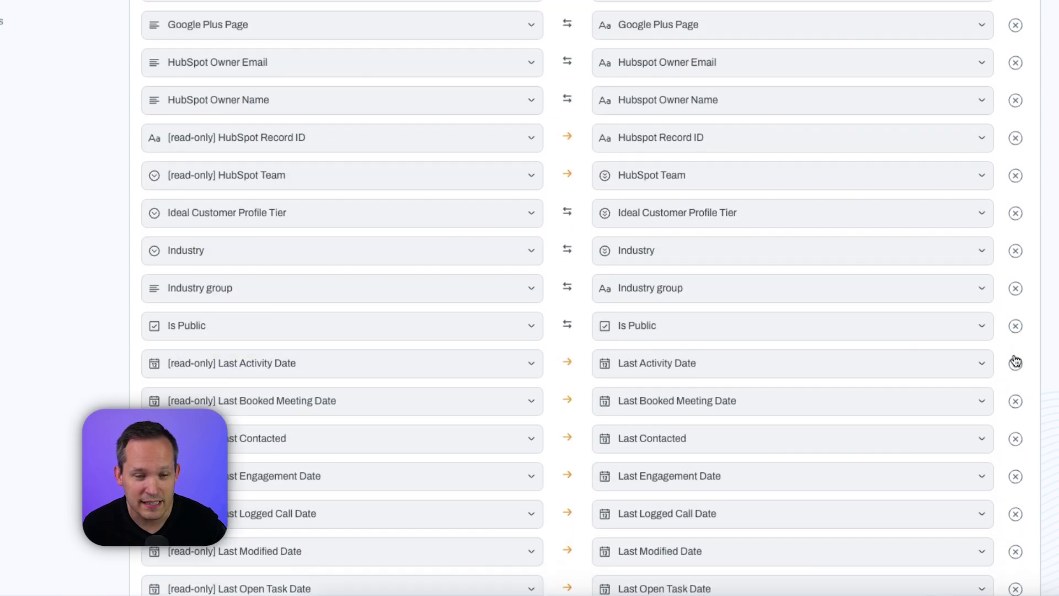
{"action": "scroll", "coordinate": [1016, 361], "scroll_direction": "down", "scroll_amount": 10}
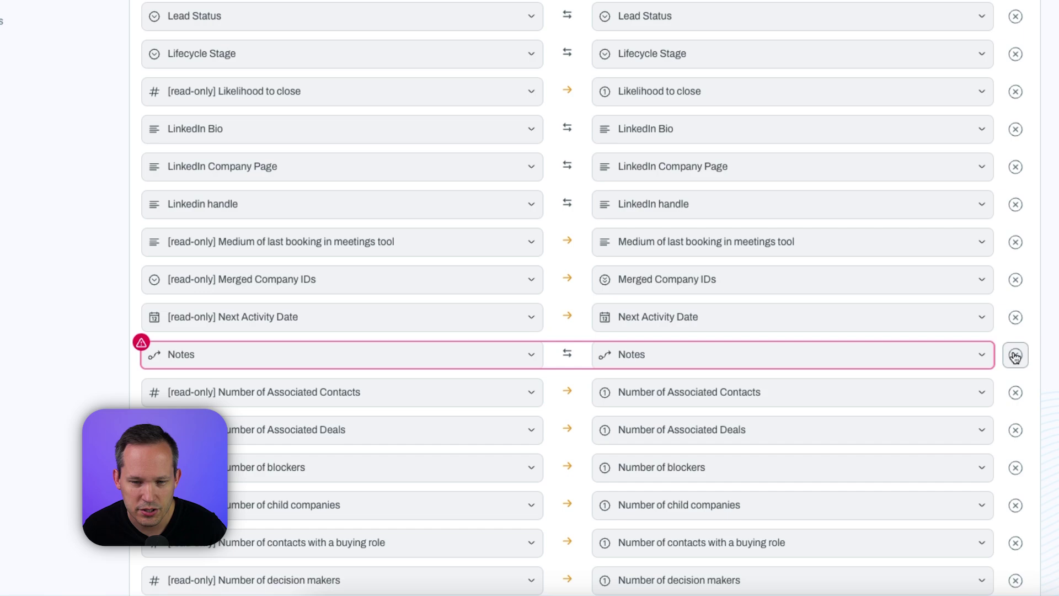
{"action": "left_click", "coordinate": [1016, 355]}
Drop the Contacts Deals, Notes, Tasks and Tickets link fields, then save the base.
{"action": "scroll", "coordinate": [1012, 353], "scroll_direction": "down", "scroll_amount": 15}
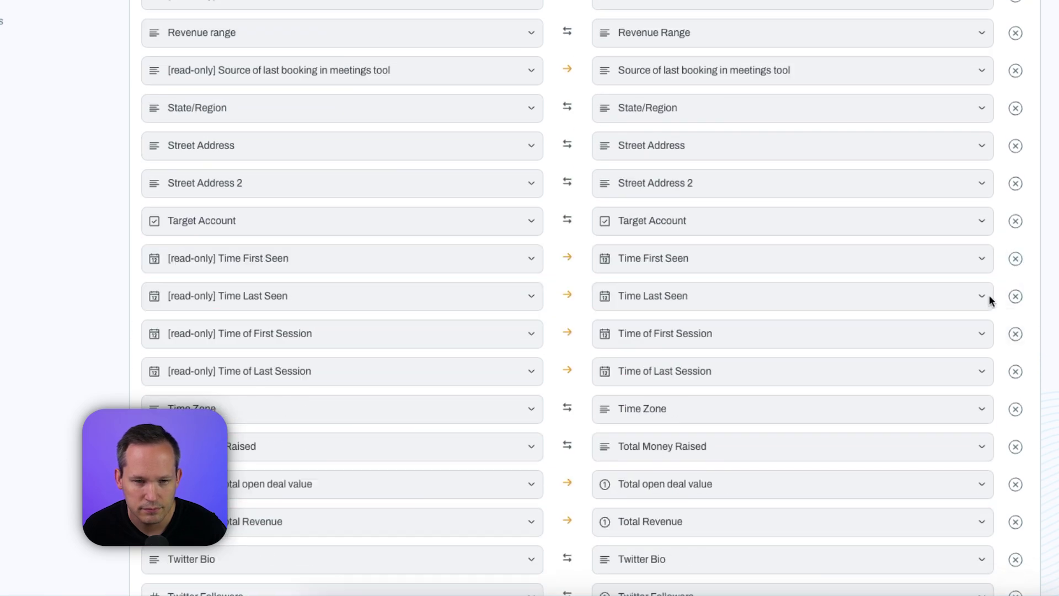
{"action": "scroll", "coordinate": [994, 337], "scroll_direction": "down", "scroll_amount": 15}
{"action": "scroll", "coordinate": [995, 338], "scroll_direction": "up", "scroll_amount": 5}
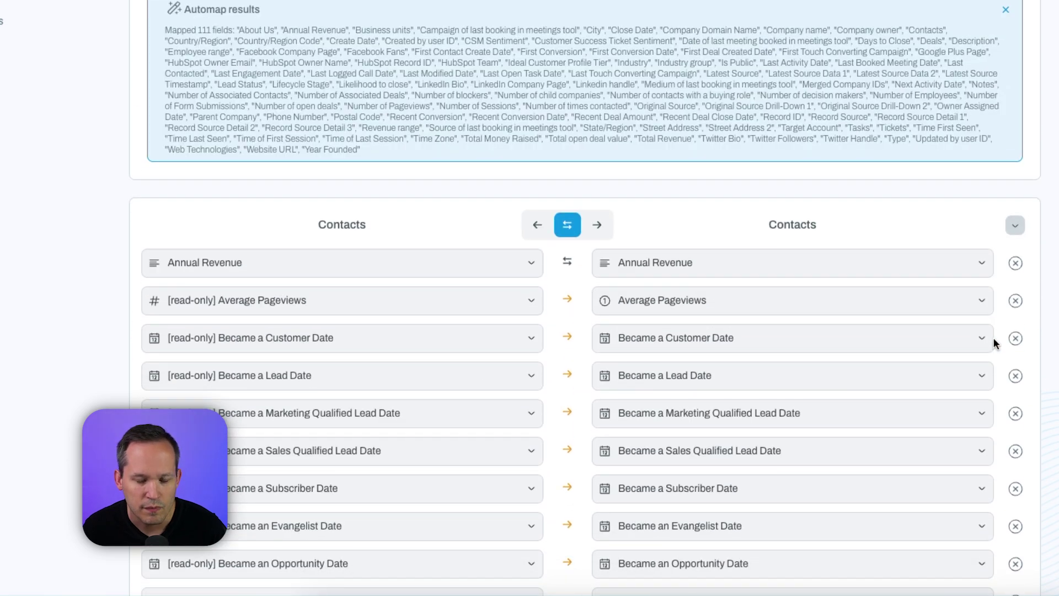
{"action": "scroll", "coordinate": [994, 337], "scroll_direction": "down", "scroll_amount": 20}
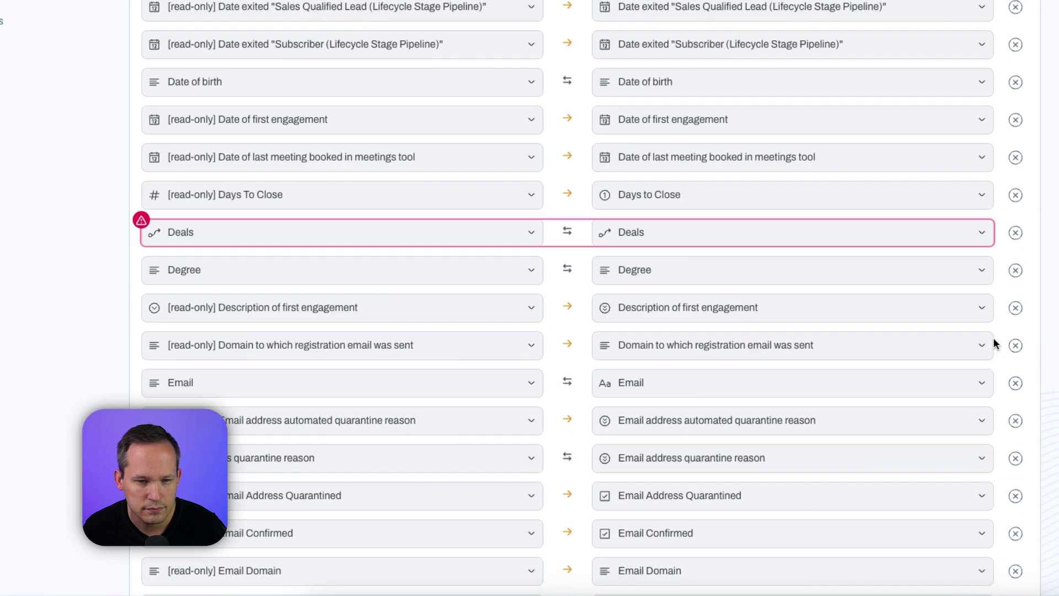
{"action": "left_click", "coordinate": [1015, 233]}
{"action": "scroll", "coordinate": [976, 350], "scroll_direction": "down", "scroll_amount": 20}
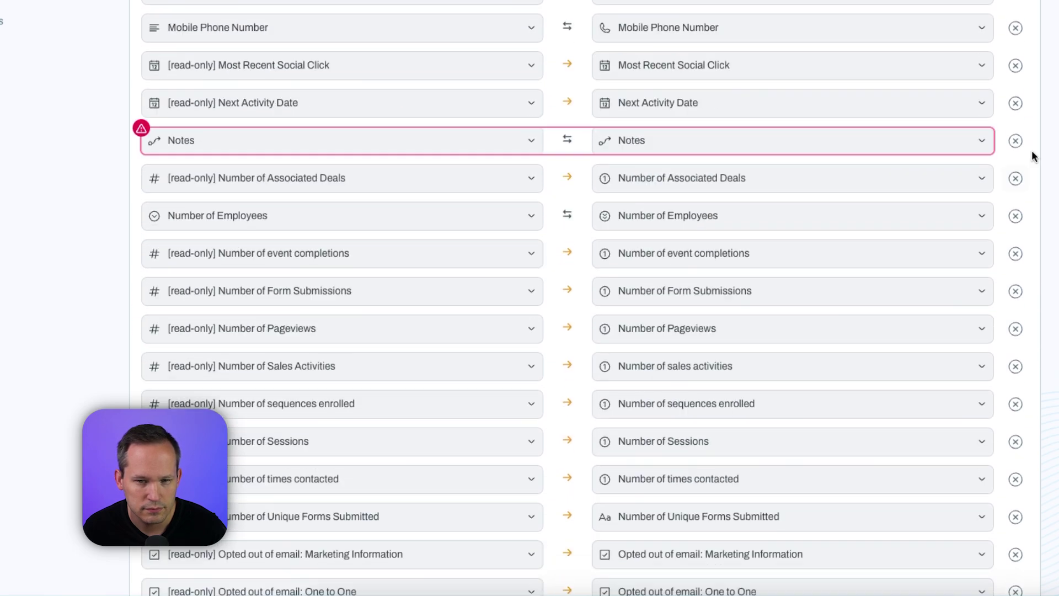
{"action": "left_click", "coordinate": [1016, 140]}
{"action": "scroll", "coordinate": [998, 252], "scroll_direction": "down", "scroll_amount": 20}
{"action": "left_click", "coordinate": [1016, 151]}
{"action": "left_click", "coordinate": [1015, 113]}
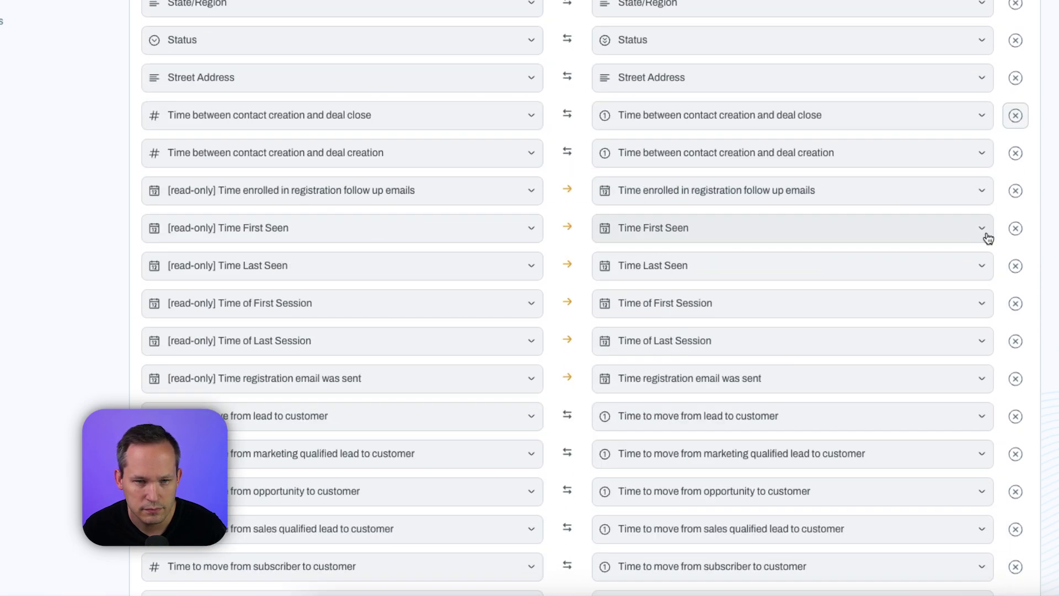
{"action": "scroll", "coordinate": [988, 236], "scroll_direction": "down", "scroll_amount": 15}
{"action": "left_click", "coordinate": [944, 552]}
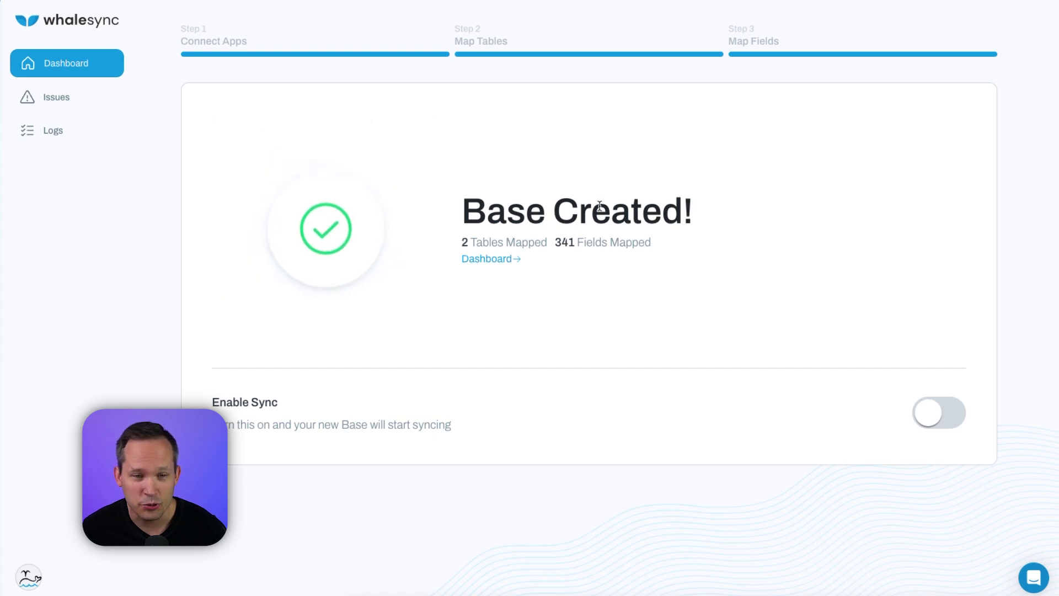
Enable syncing for the base, acknowledging the two-way sync risk warning.
{"action": "left_click", "coordinate": [931, 412]}
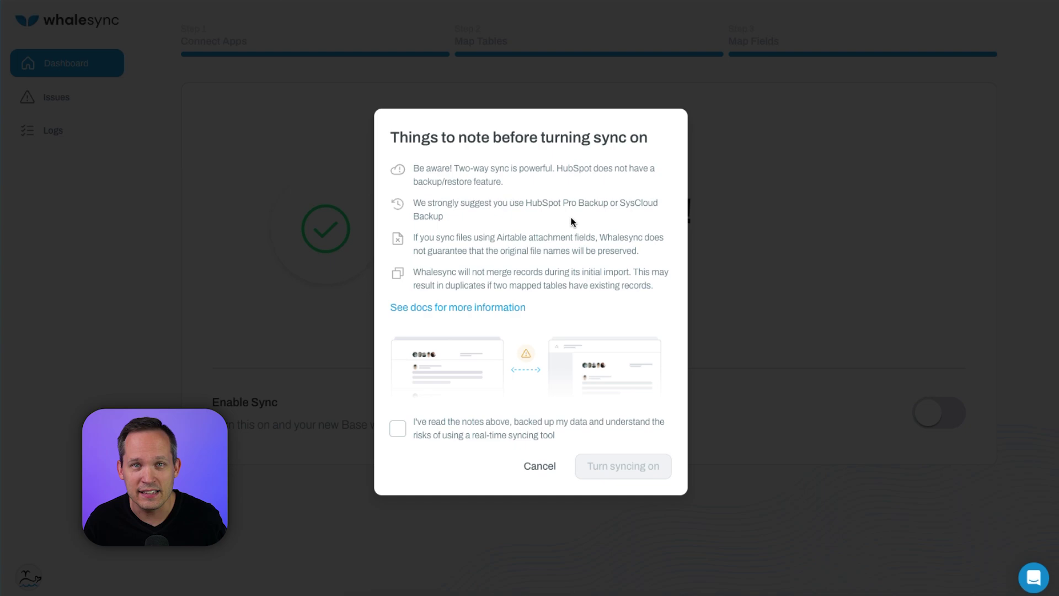
{"action": "left_click", "coordinate": [398, 429]}
{"action": "left_click", "coordinate": [618, 468]}
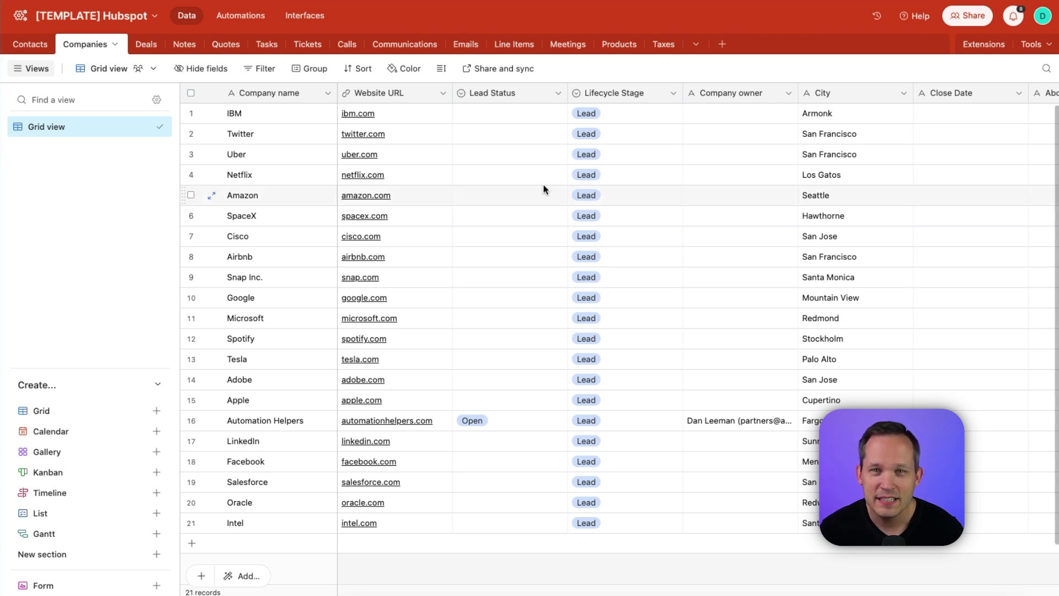
Create a new grid view named Grid 2 on Companies and browse its Hide fields list.
{"action": "scroll", "coordinate": [544, 189], "scroll_direction": "right", "scroll_amount": 10}
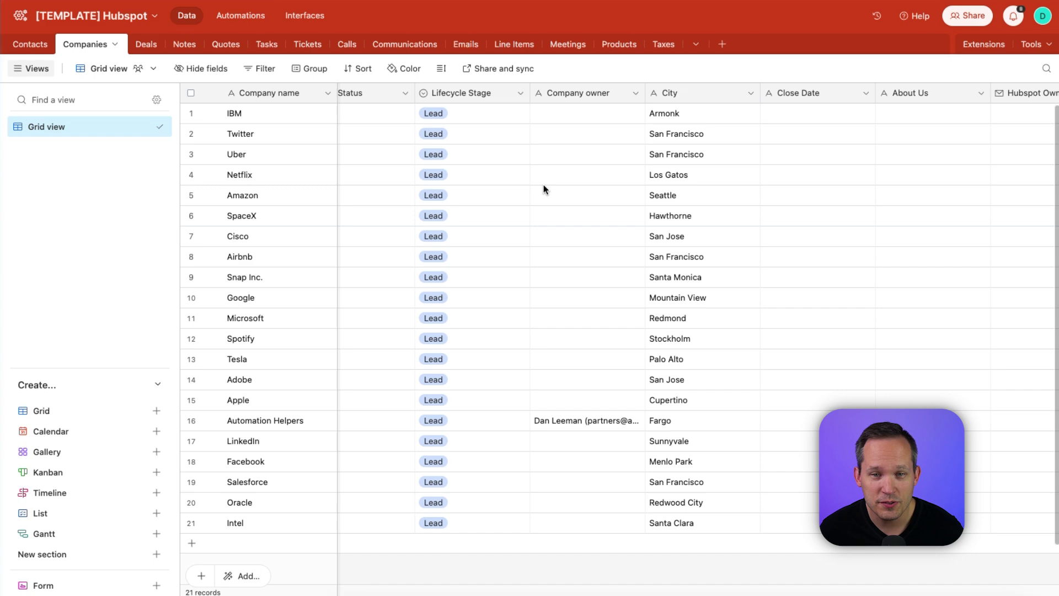
{"action": "scroll", "coordinate": [544, 189], "scroll_direction": "right", "scroll_amount": 15}
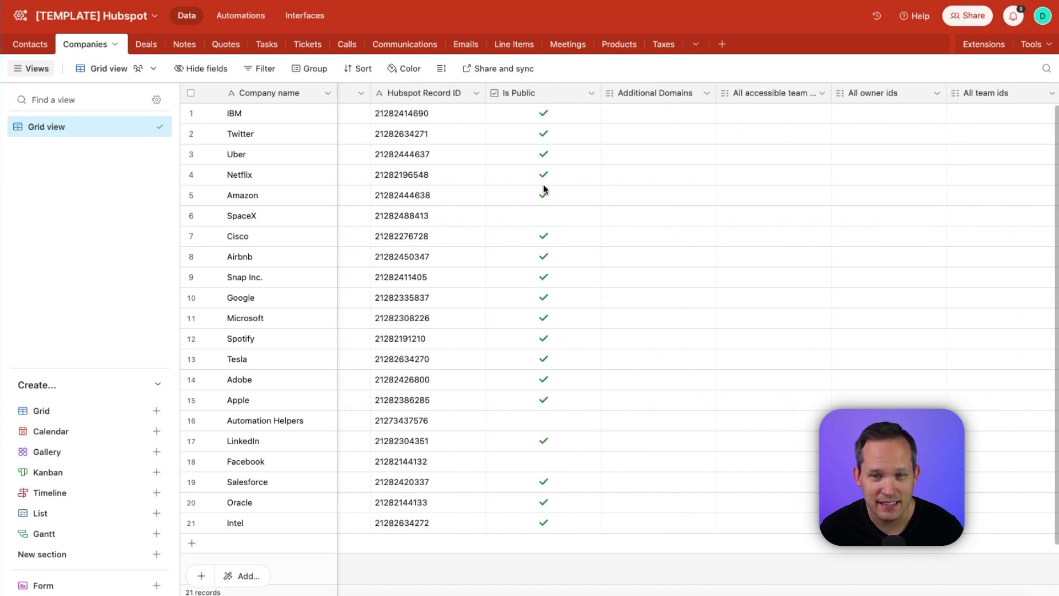
{"action": "scroll", "coordinate": [544, 187], "scroll_direction": "right", "scroll_amount": 2}
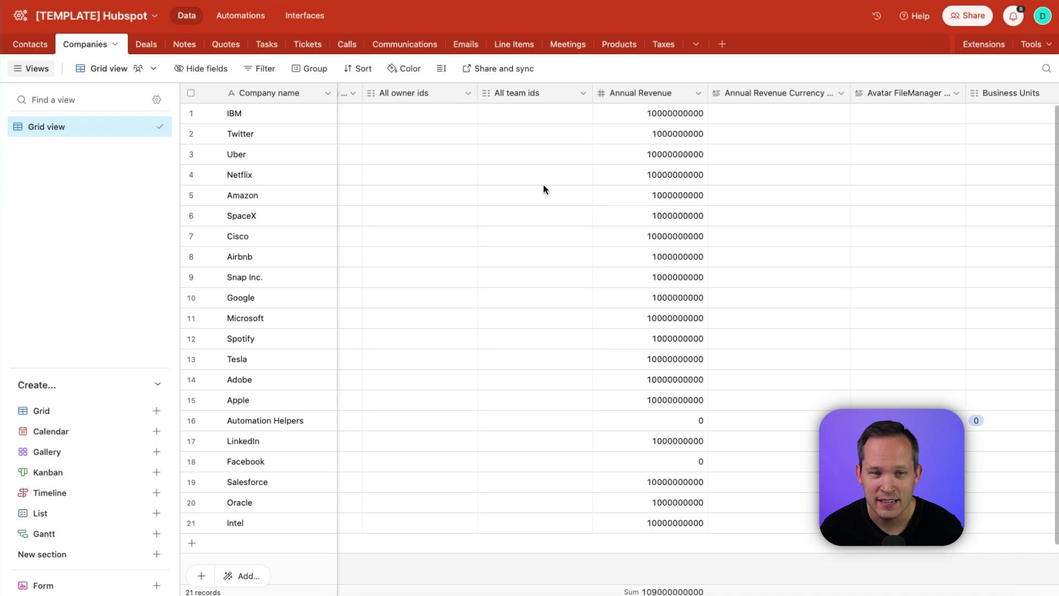
{"action": "scroll", "coordinate": [544, 190], "scroll_direction": "right", "scroll_amount": 10}
{"action": "scroll", "coordinate": [544, 189], "scroll_direction": "right", "scroll_amount": 20}
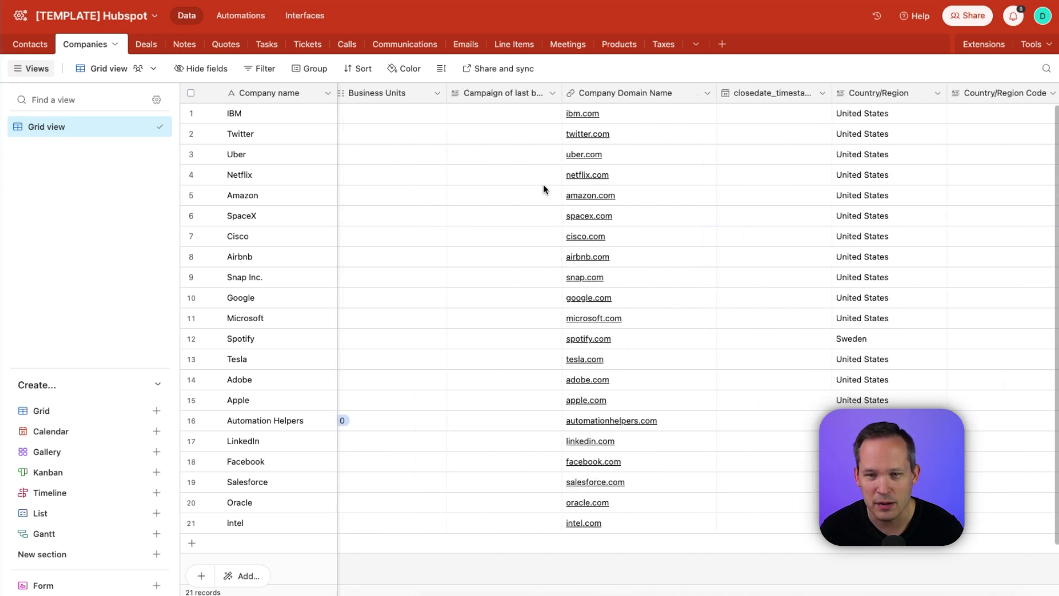
{"action": "scroll", "coordinate": [544, 189], "scroll_direction": "right", "scroll_amount": 20}
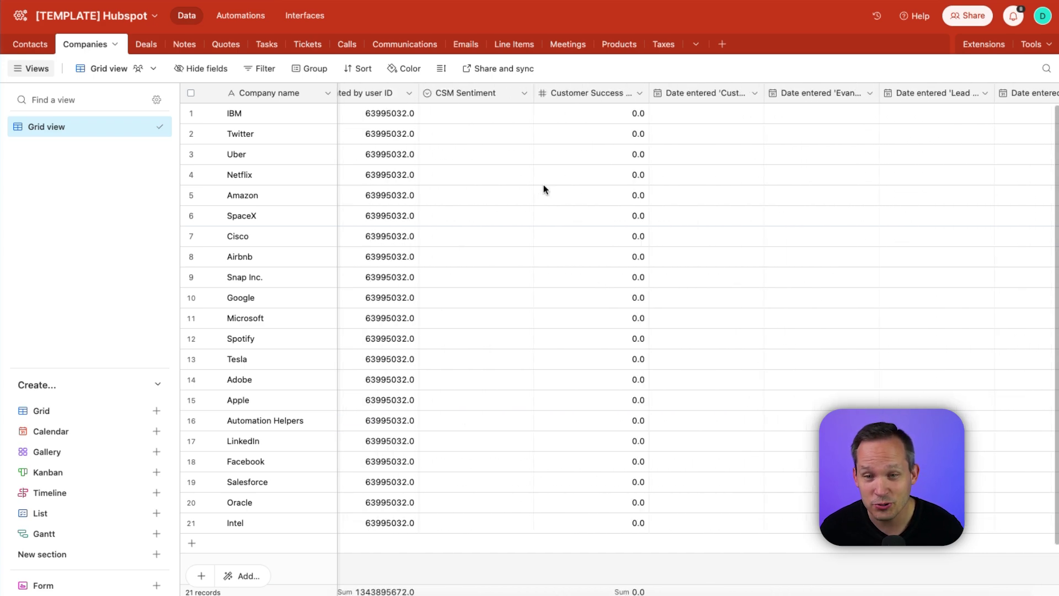
{"action": "scroll", "coordinate": [544, 189], "scroll_direction": "right", "scroll_amount": 20}
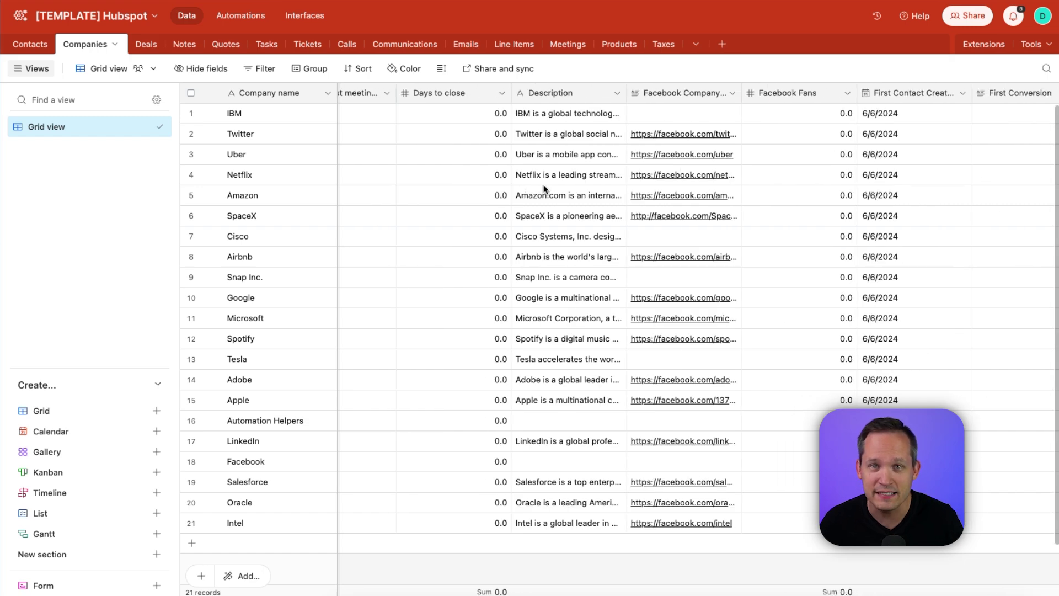
{"action": "left_click", "coordinate": [157, 411]}
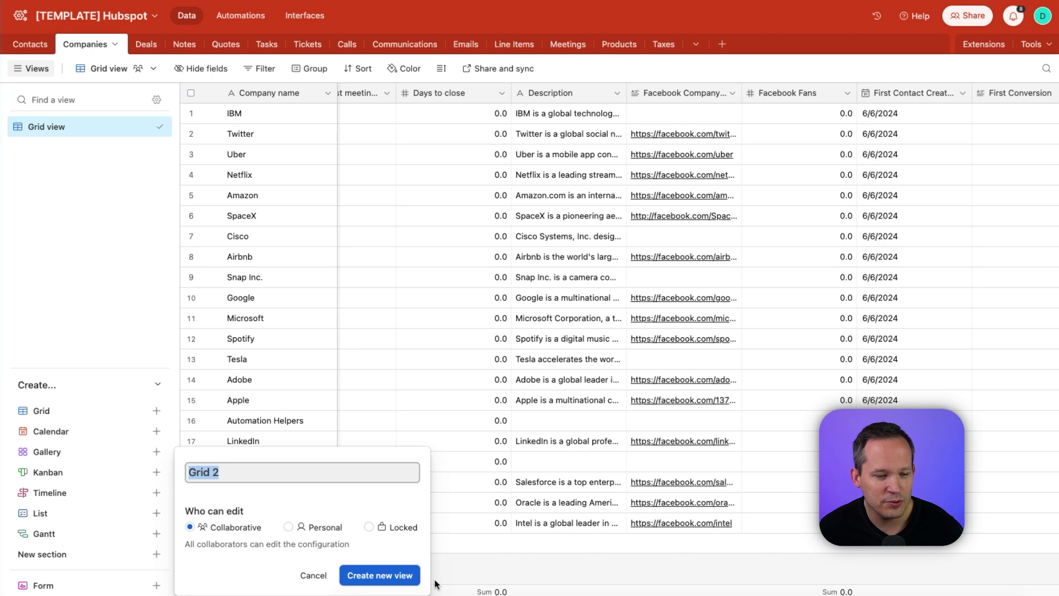
{"action": "left_click", "coordinate": [397, 577]}
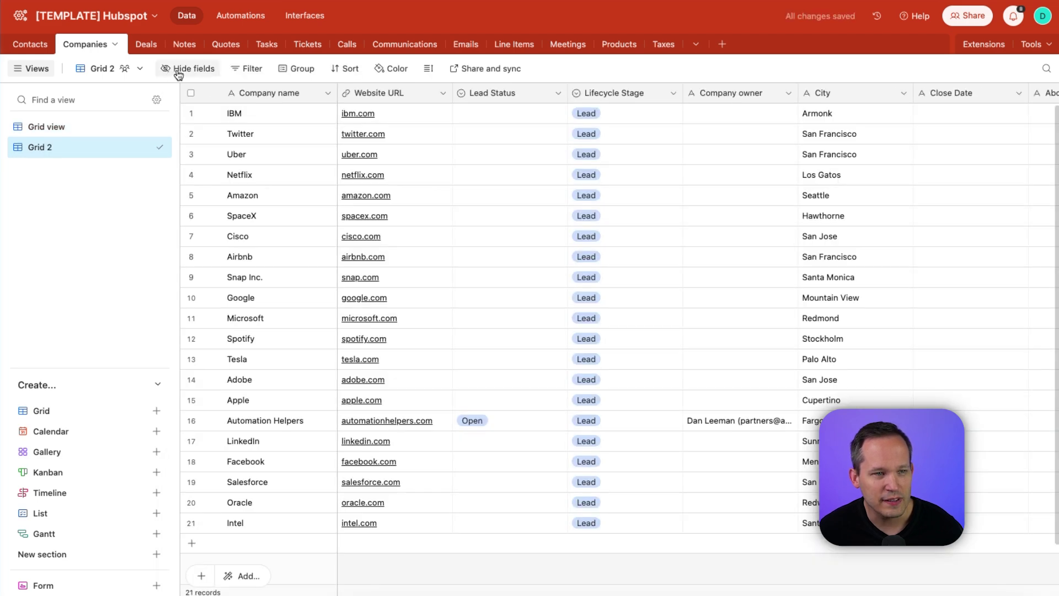
{"action": "left_click", "coordinate": [182, 69]}
{"action": "scroll", "coordinate": [264, 199], "scroll_direction": "down", "scroll_amount": 2}
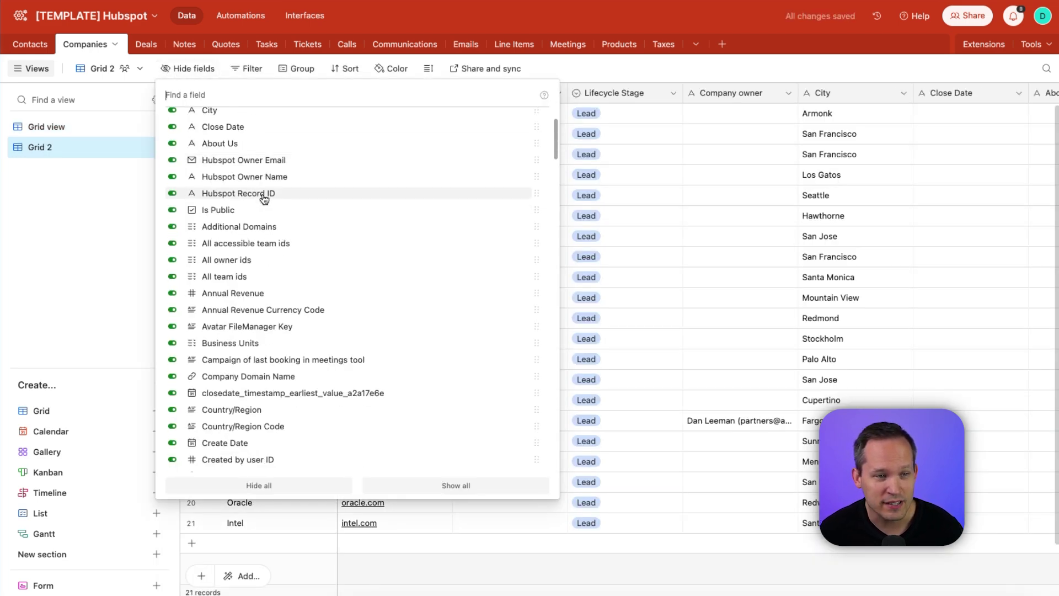
{"action": "scroll", "coordinate": [265, 193], "scroll_direction": "up", "scroll_amount": 2}
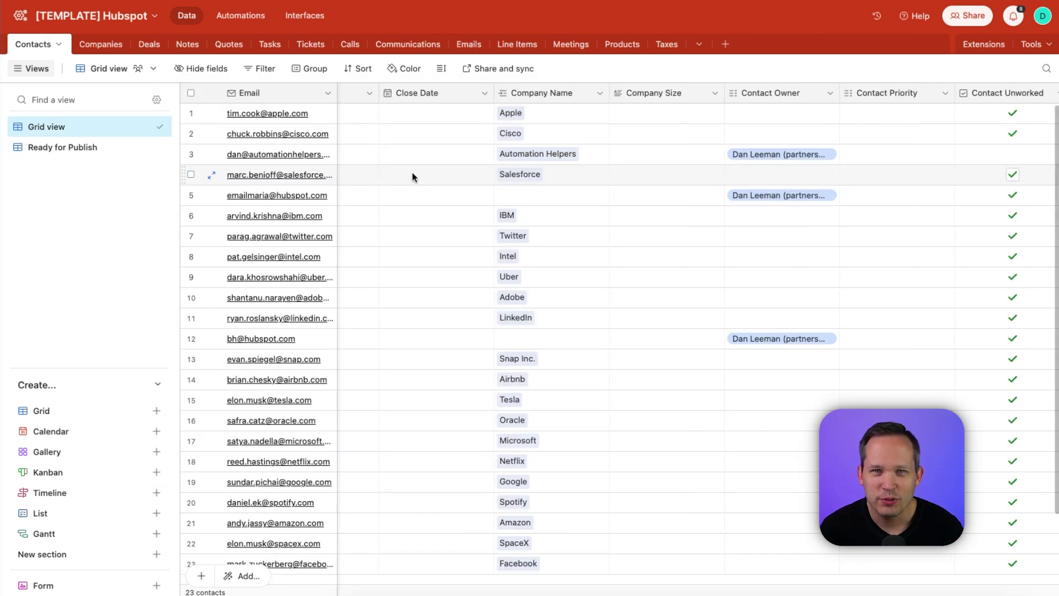
Expand the Apple company record linked to contact row 1 and scroll through its synced fields.
{"action": "left_click", "coordinate": [513, 117]}
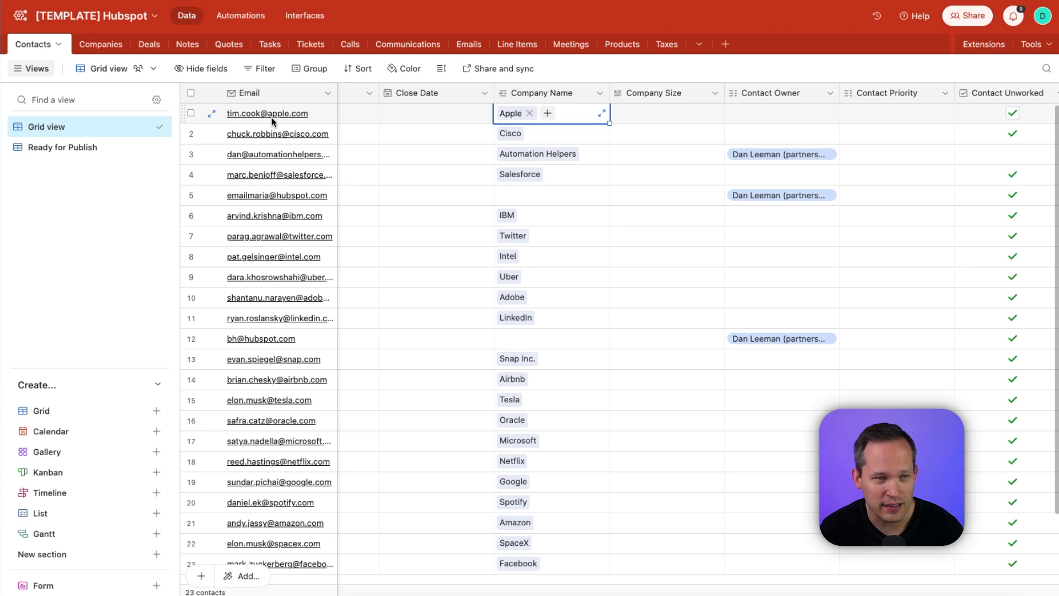
{"action": "left_click", "coordinate": [506, 114]}
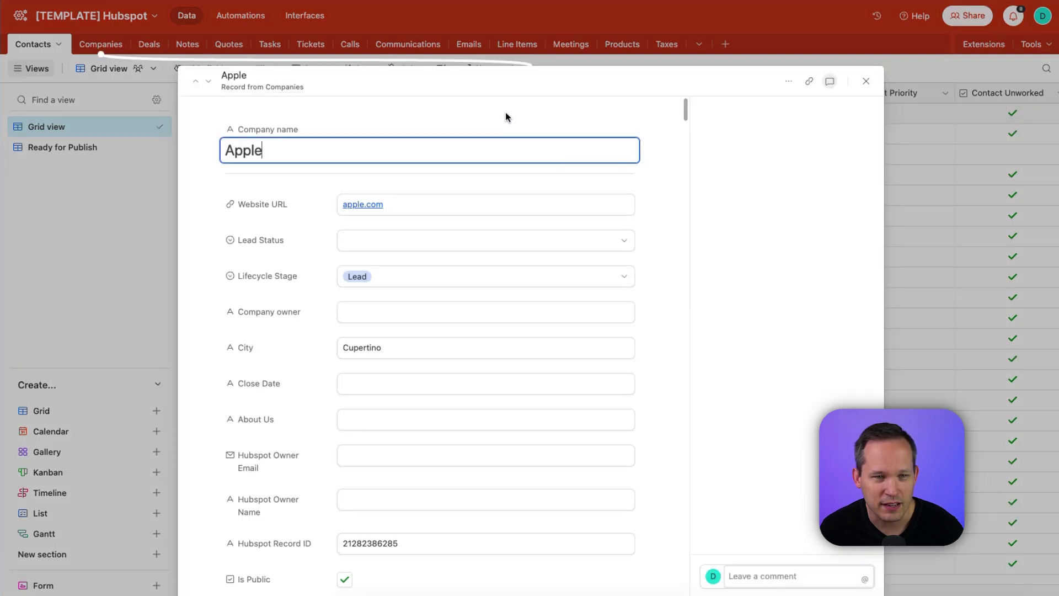
{"action": "scroll", "coordinate": [454, 265], "scroll_direction": "down", "scroll_amount": 3}
{"action": "scroll", "coordinate": [453, 271], "scroll_direction": "down", "scroll_amount": 5}
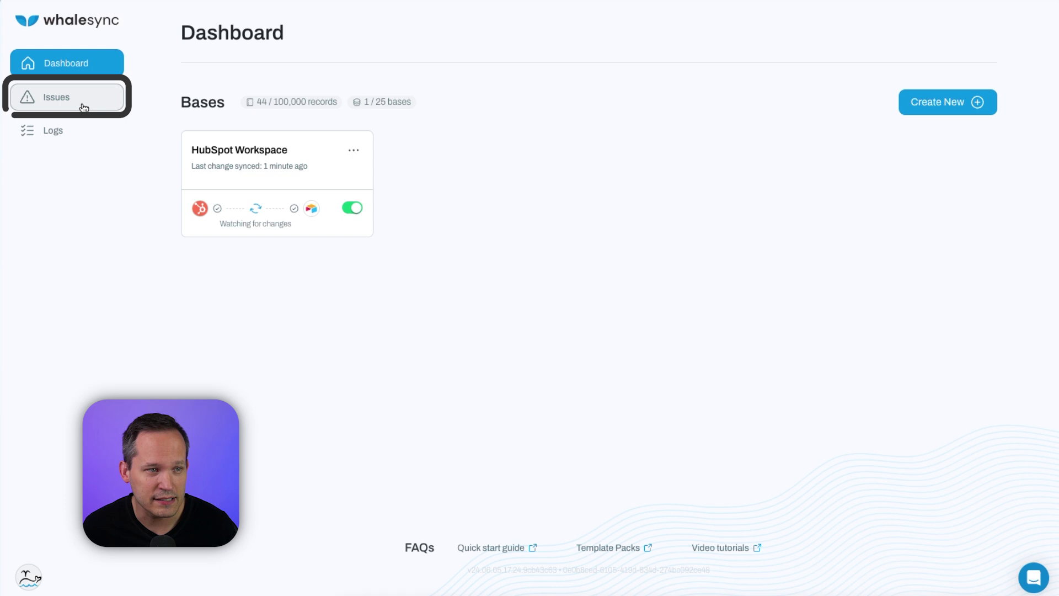
Check the Issues page, then read the details of the latest Companies update log.
{"action": "left_click", "coordinate": [84, 108]}
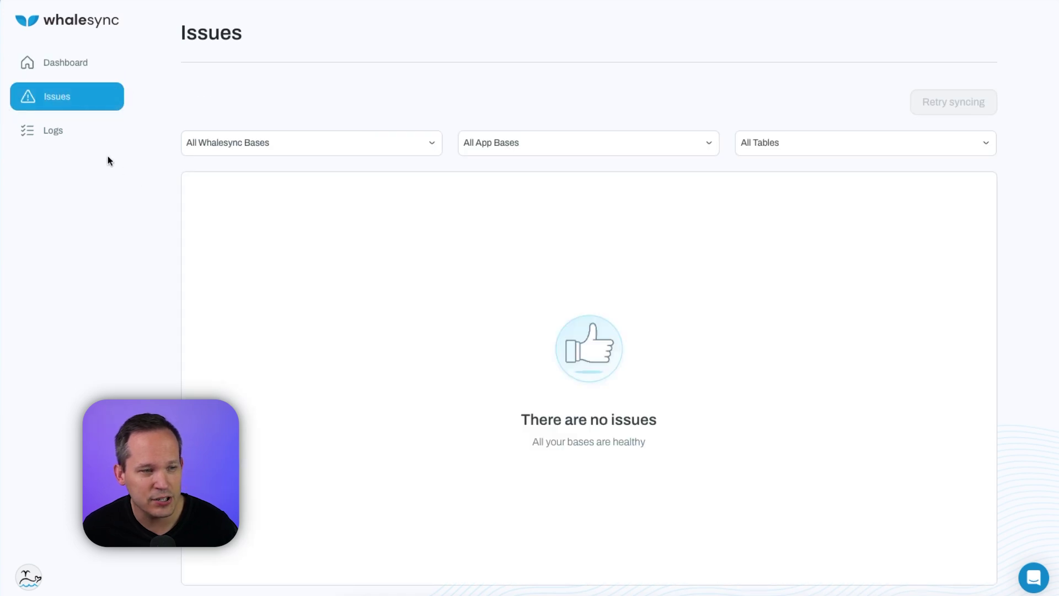
{"action": "left_click", "coordinate": [69, 129]}
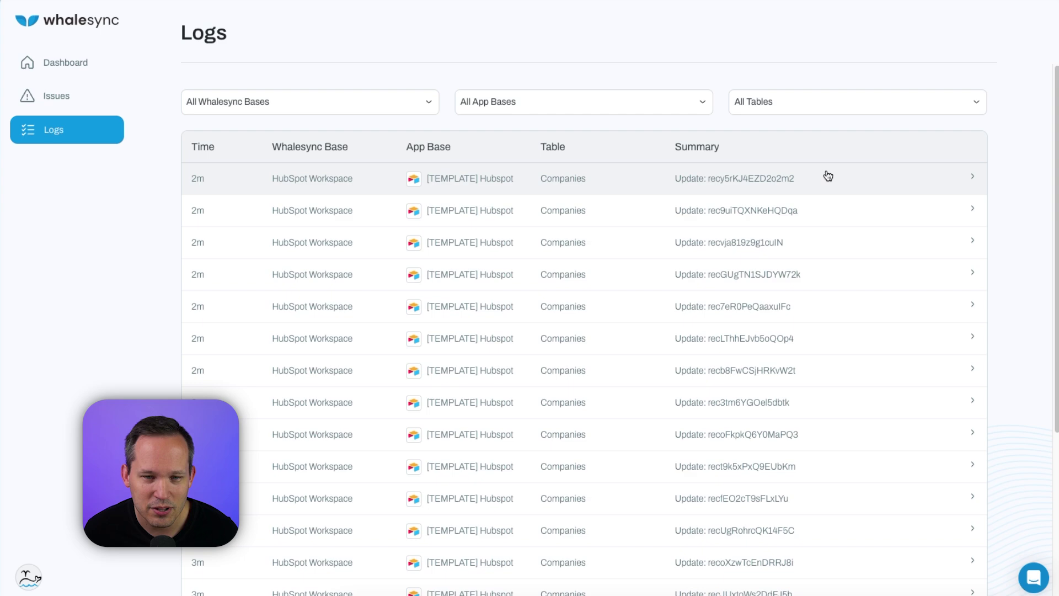
{"action": "left_click", "coordinate": [853, 177]}
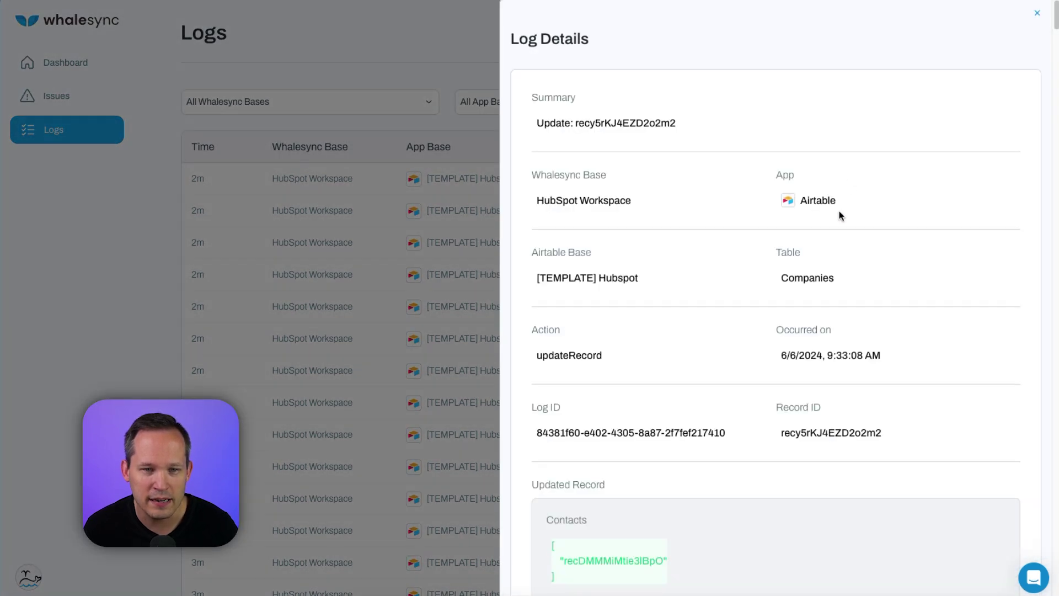
{"action": "scroll", "coordinate": [839, 212], "scroll_direction": "down", "scroll_amount": 5}
{"action": "scroll", "coordinate": [635, 254], "scroll_direction": "down", "scroll_amount": 3}
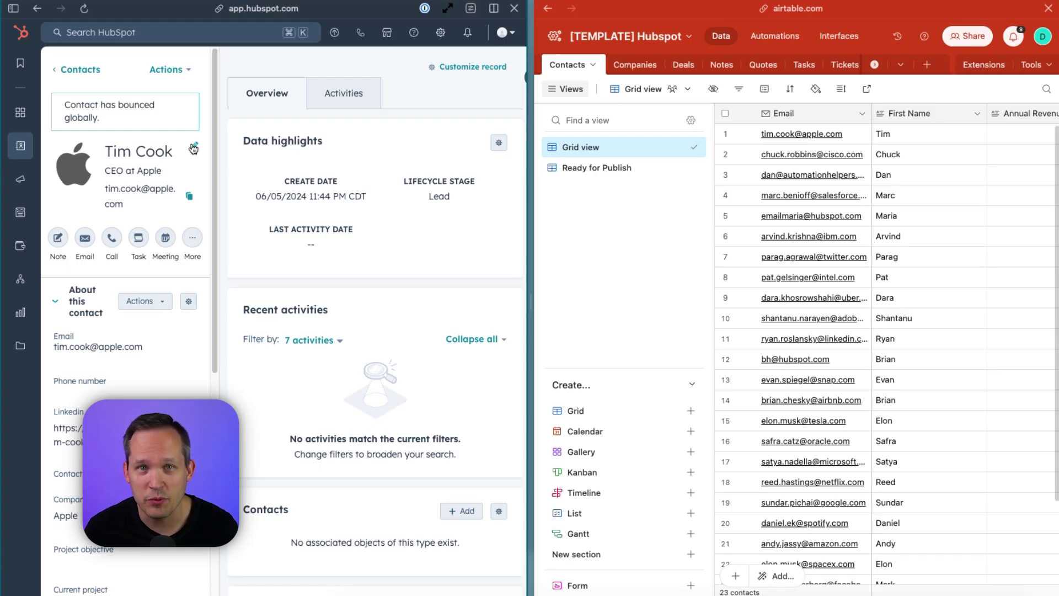
Rename the HubSpot contact's first name to Steve and save it.
{"action": "left_click", "coordinate": [193, 148]}
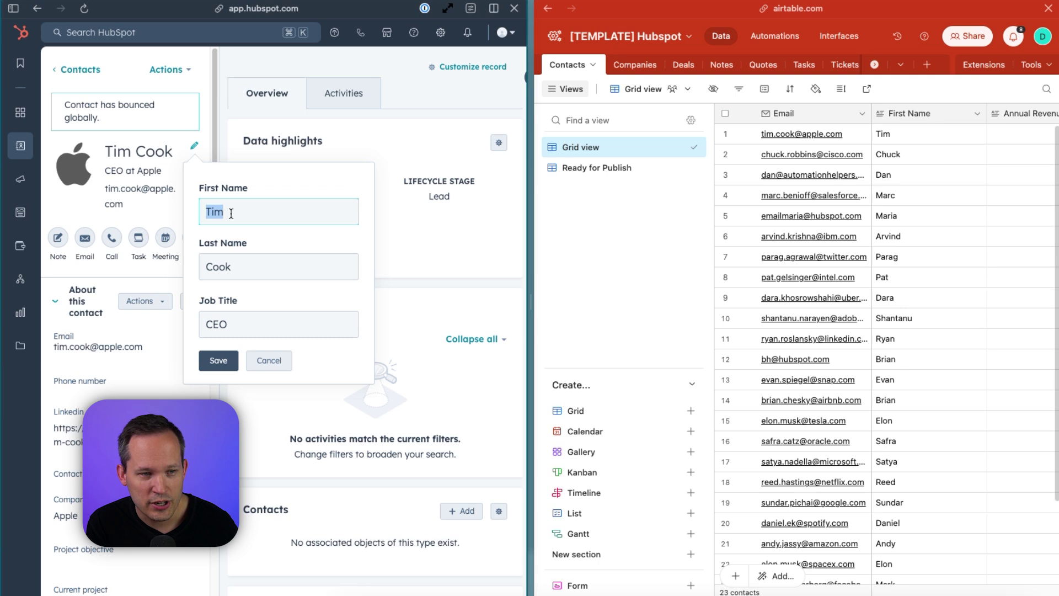
{"action": "type", "text": "Steve"}
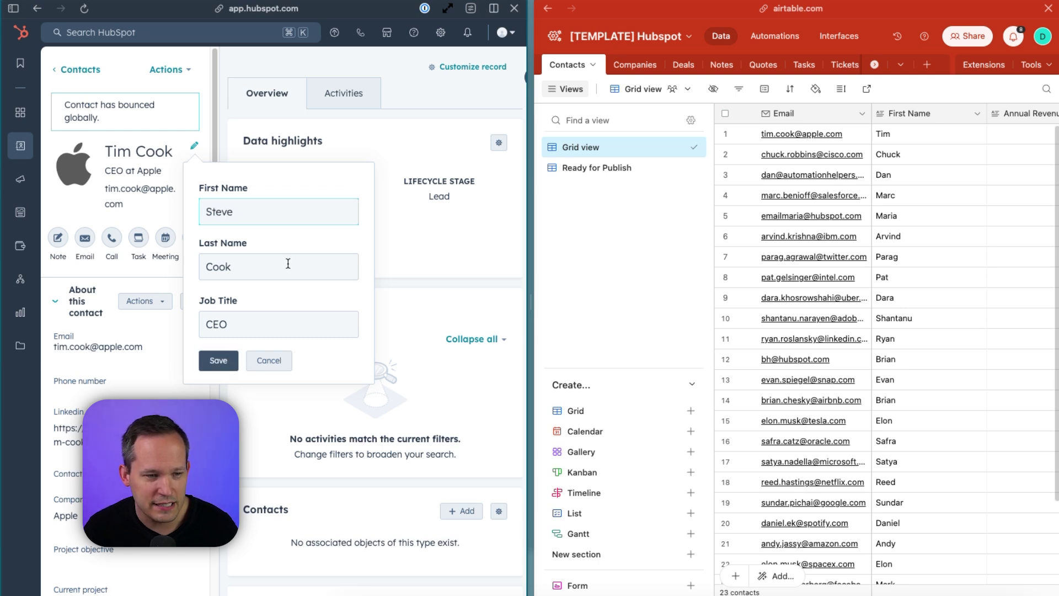
{"action": "left_click", "coordinate": [219, 360]}
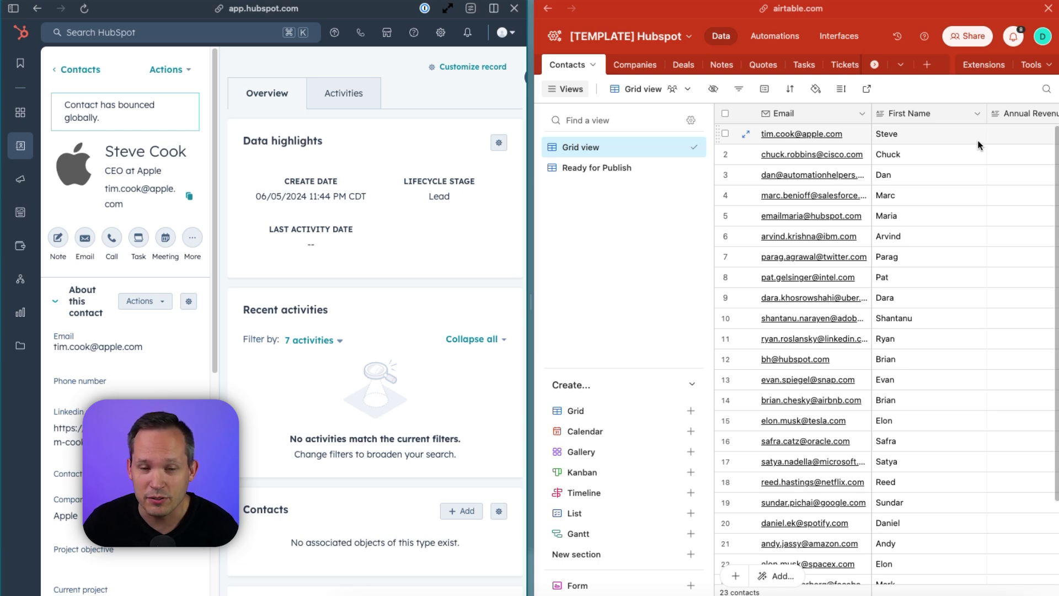
Restore row 1's First Name to Tim in Airtable and reload HubSpot to confirm.
{"action": "left_click", "coordinate": [977, 140]}
{"action": "type", "text": "Tim"}
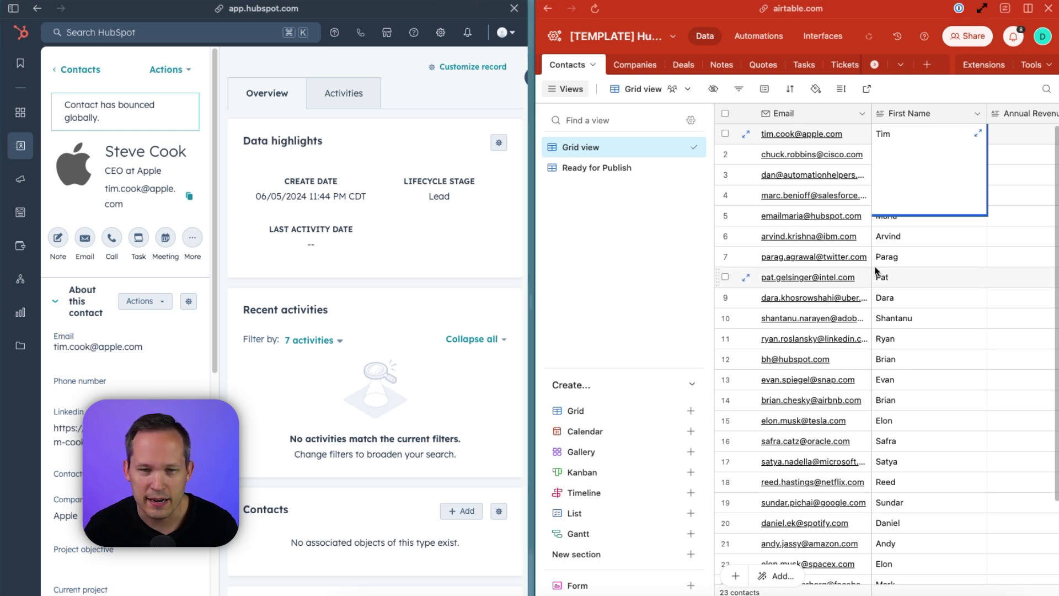
{"action": "left_click", "coordinate": [393, 60]}
{"action": "key", "text": "super+r"}
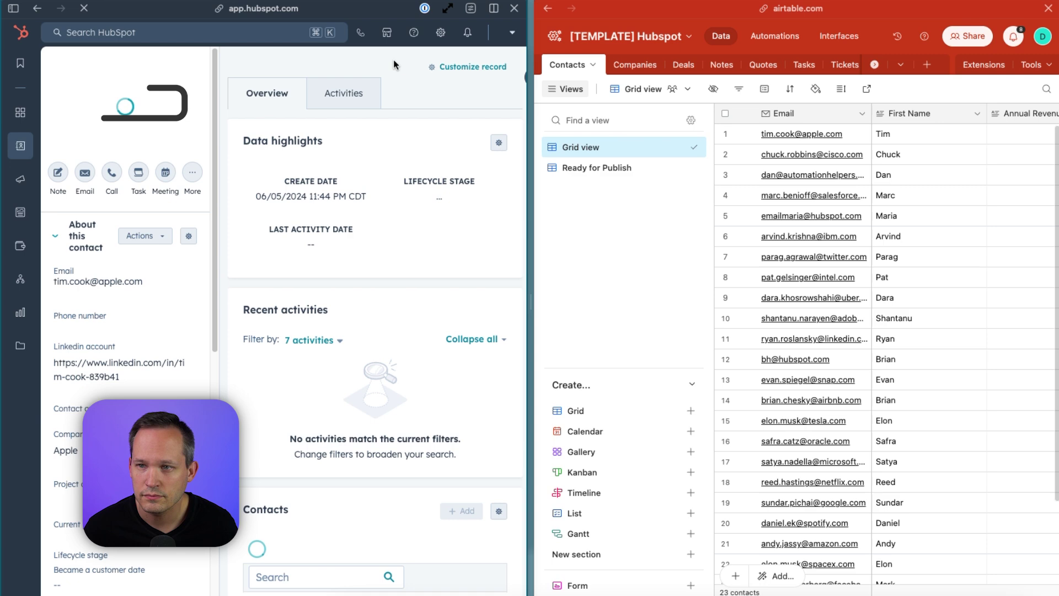